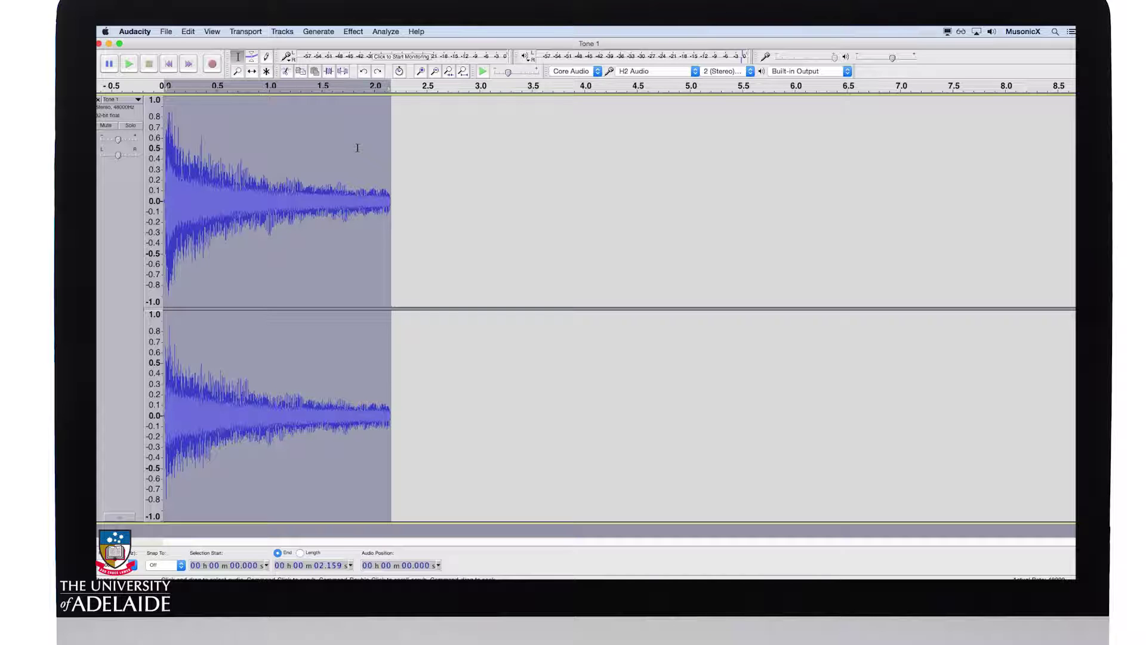
Apply a 0.5 speed multiplier to Tone 1, stretching it to about 4.3 s, and preview it
key("space")
left_click(352, 32)
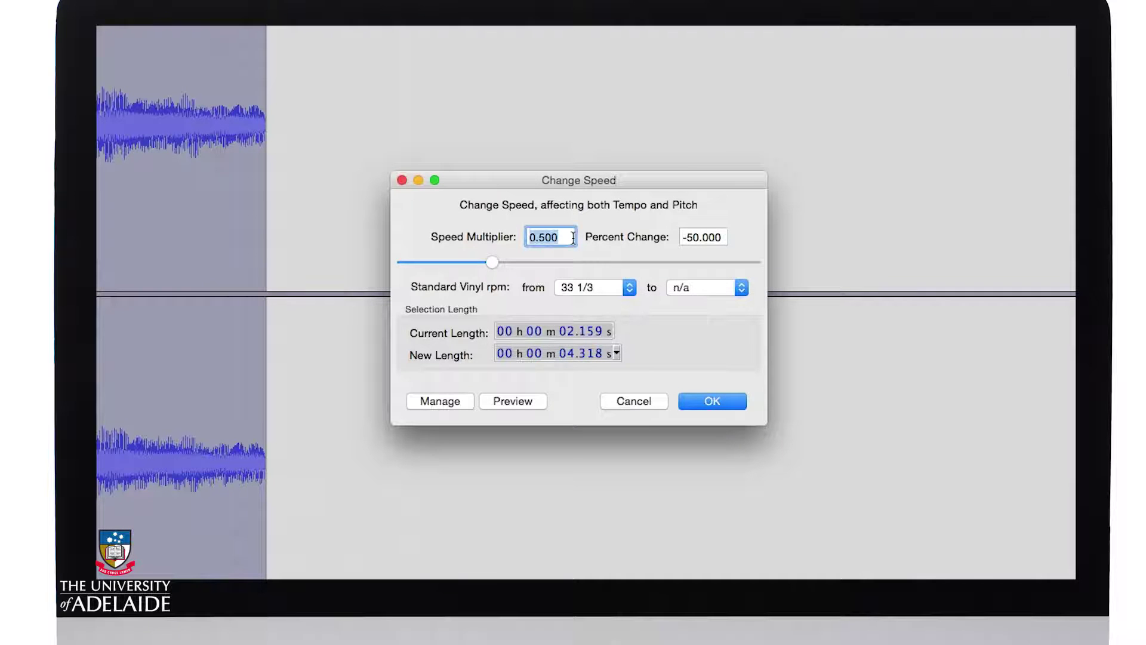
type("0.5")
left_click(709, 400)
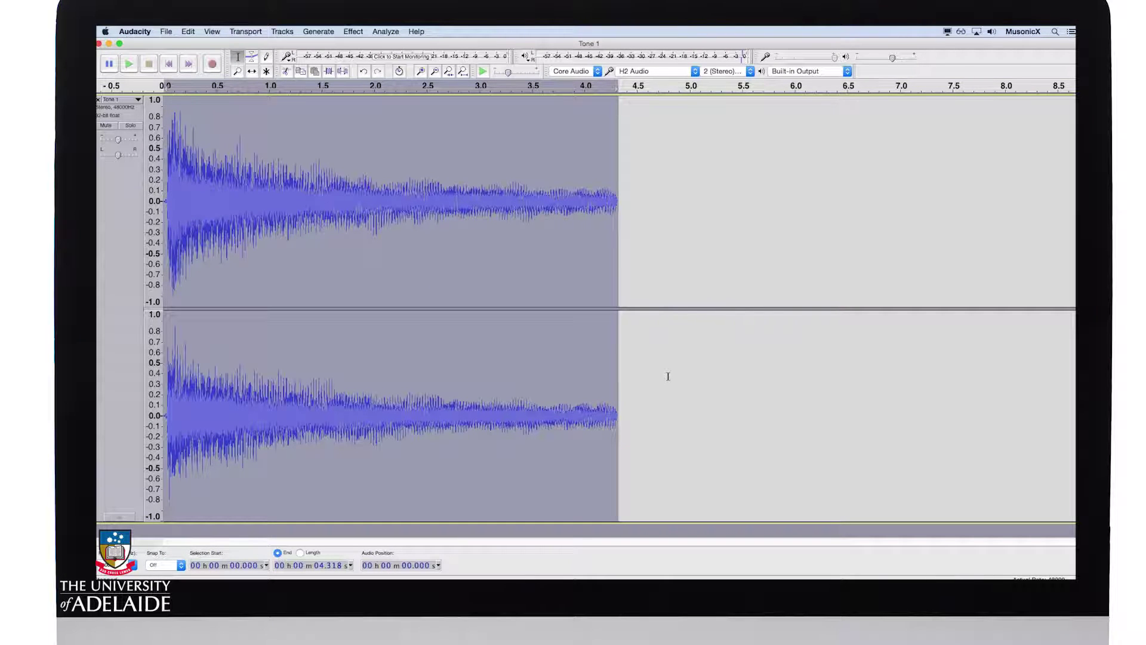
key("space")
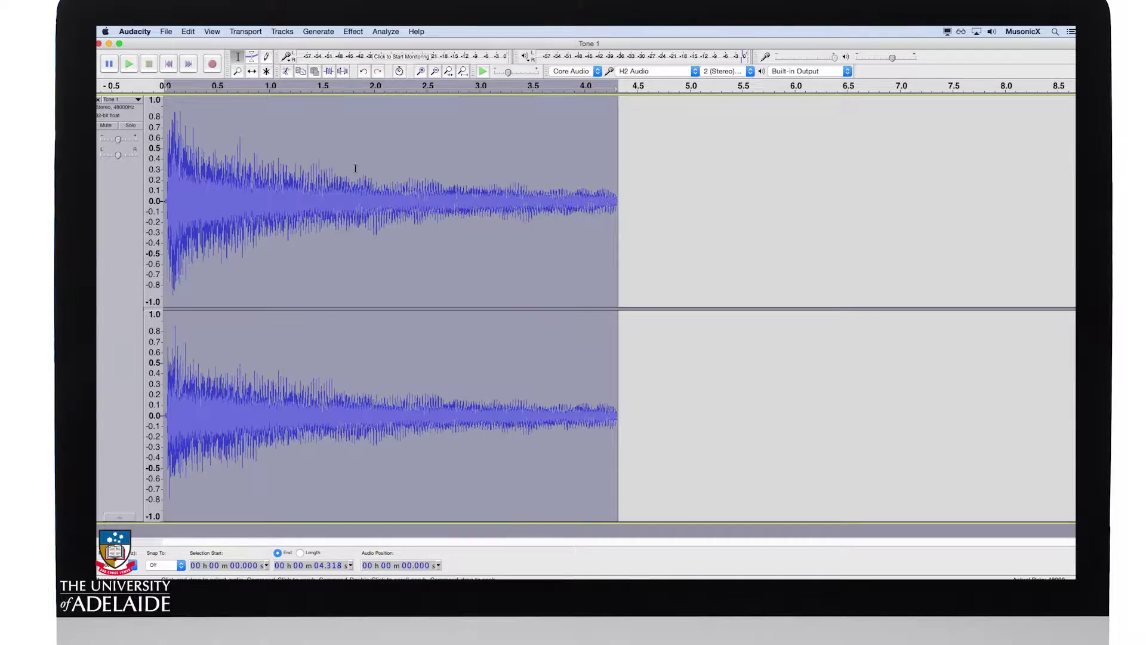
Export the slowed audio as WAV 'Drone from Tone 1' in Samples New, accepting the metadata
left_click(165, 30)
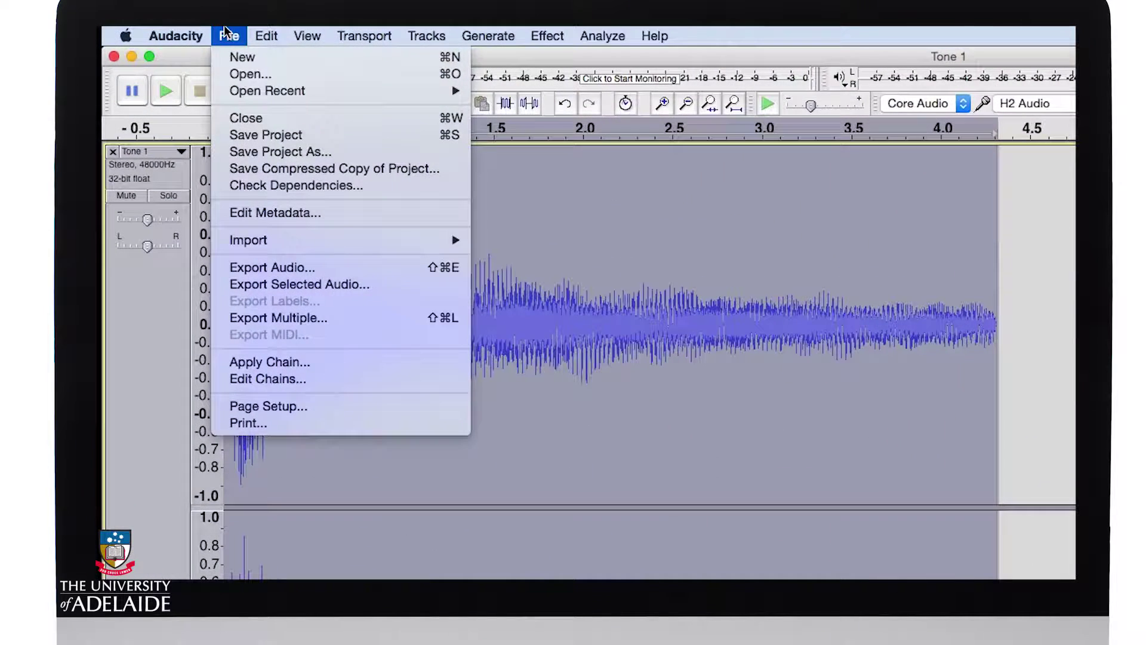
left_click(254, 267)
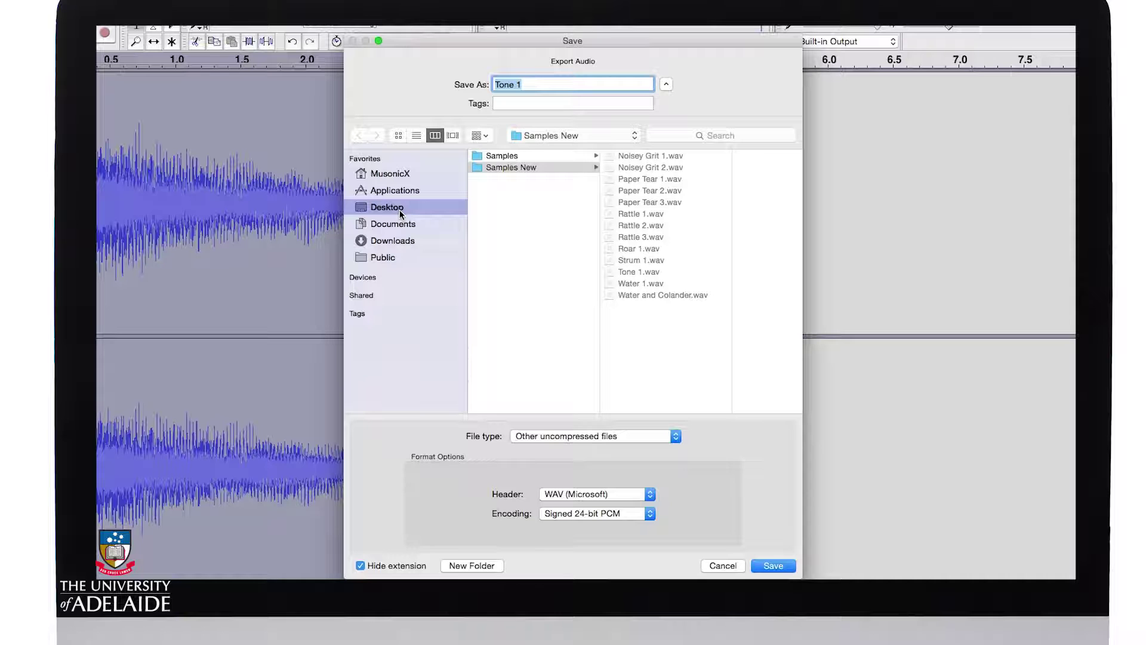
type("Drone from ")
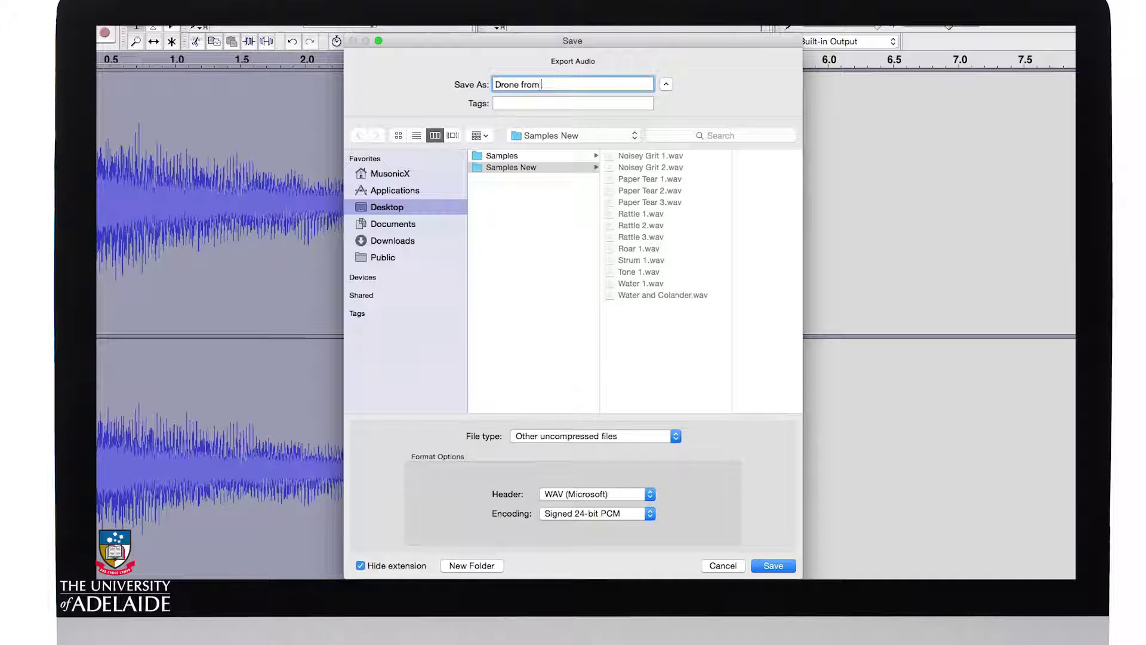
type("Tone 1")
left_click(765, 565)
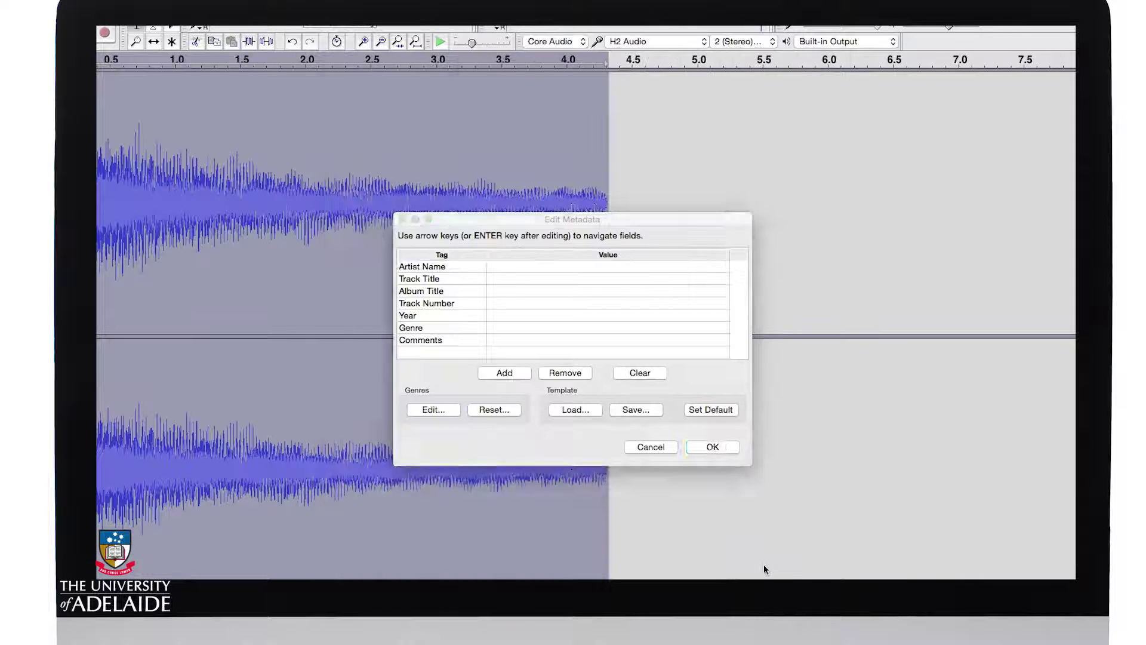
left_click(715, 448)
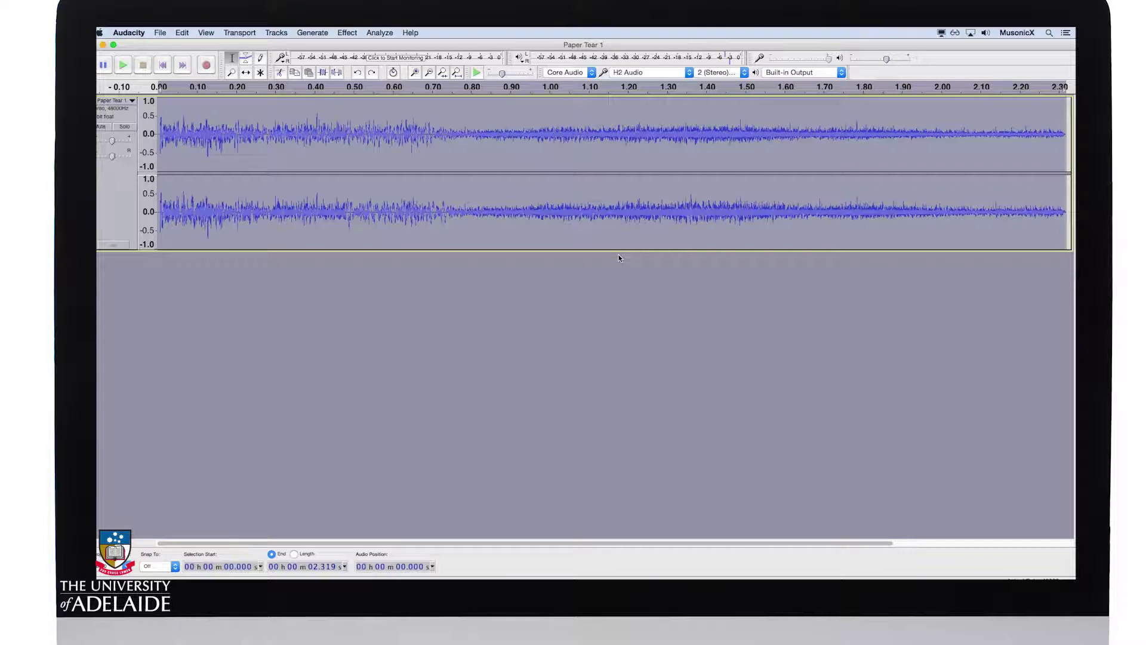
Play the Paper Tear 1 sample at its original 2.3 s length
key("space")
Apply Change Speed with multiplier 10 to Paper Tear 1, shrinking it to about 0.23 s, and preview it
left_click(346, 32)
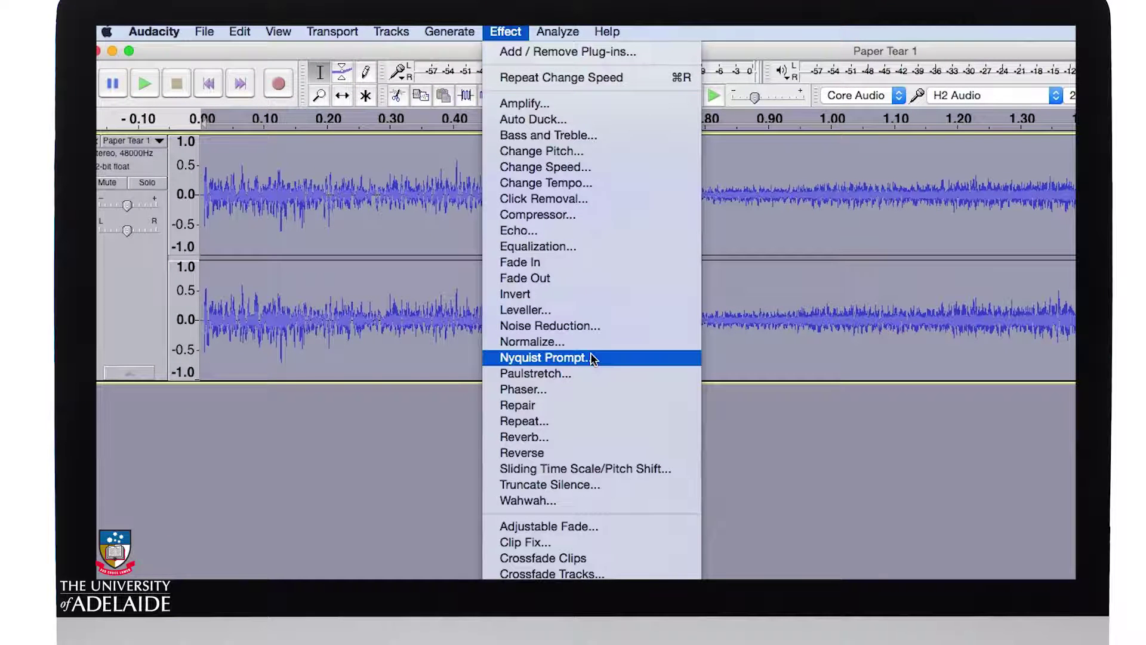
left_click(580, 169)
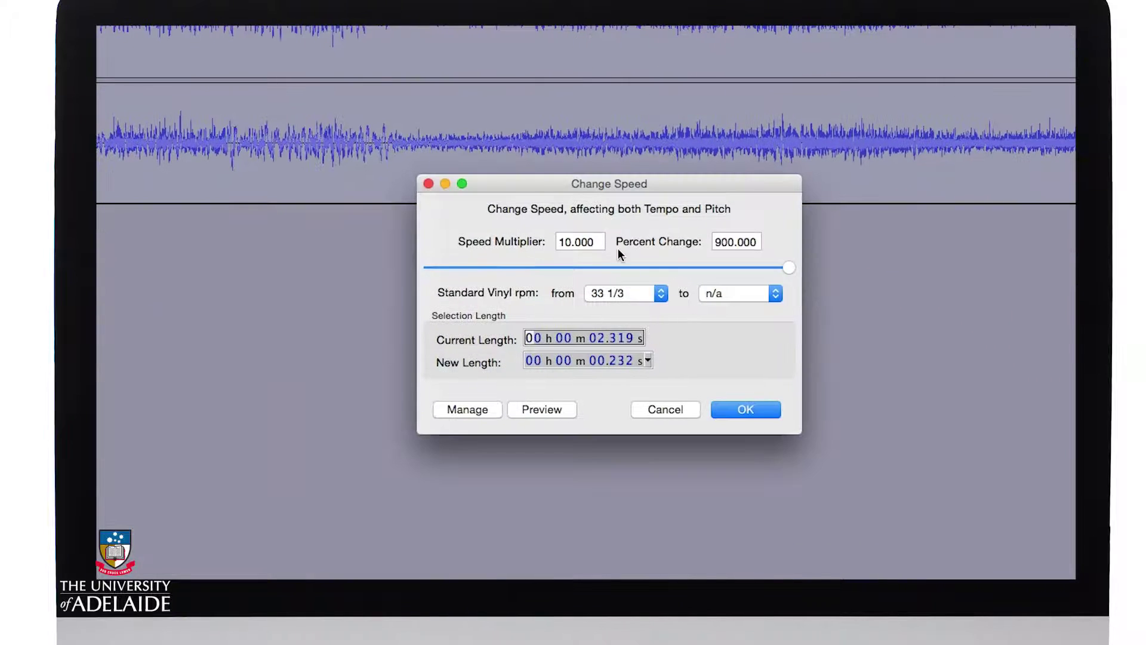
double_click(591, 241)
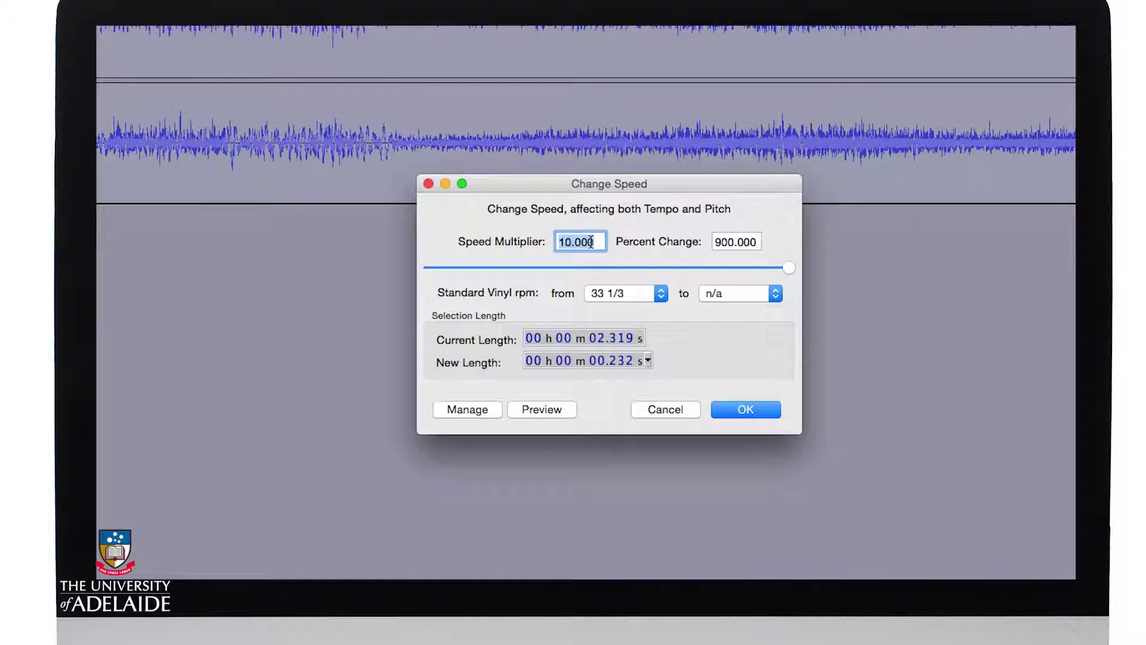
type("10")
key("Tab")
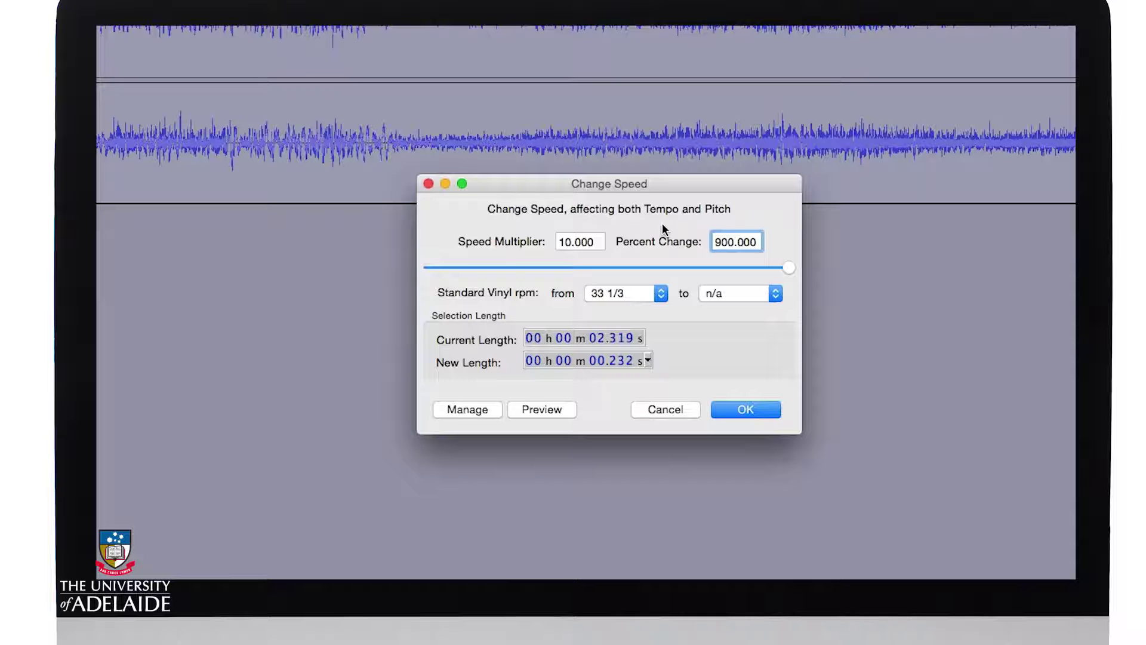
left_click(745, 410)
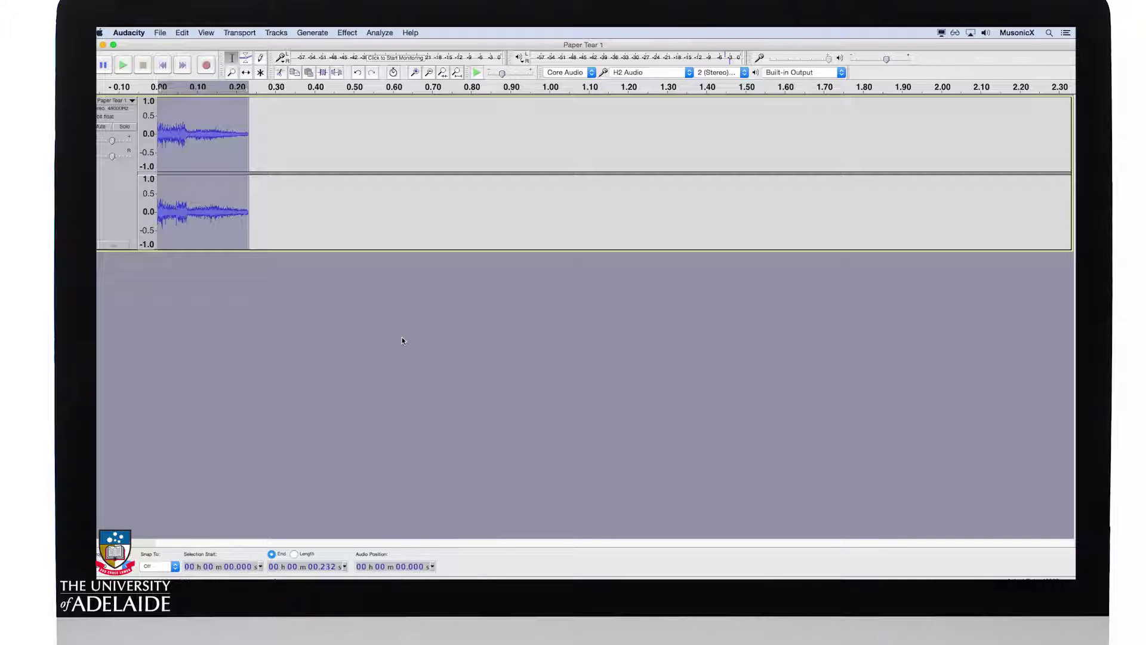
key("space")
Normalize the sped-up paper sample to -1.0 dB and play it
left_click(347, 32)
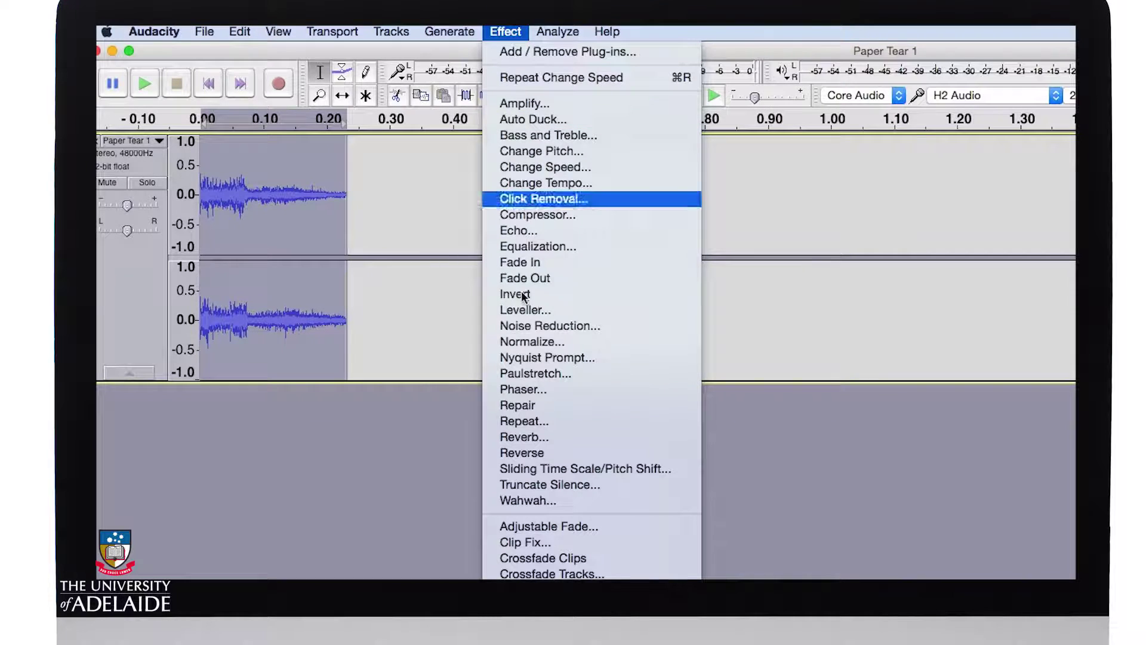
left_click(555, 341)
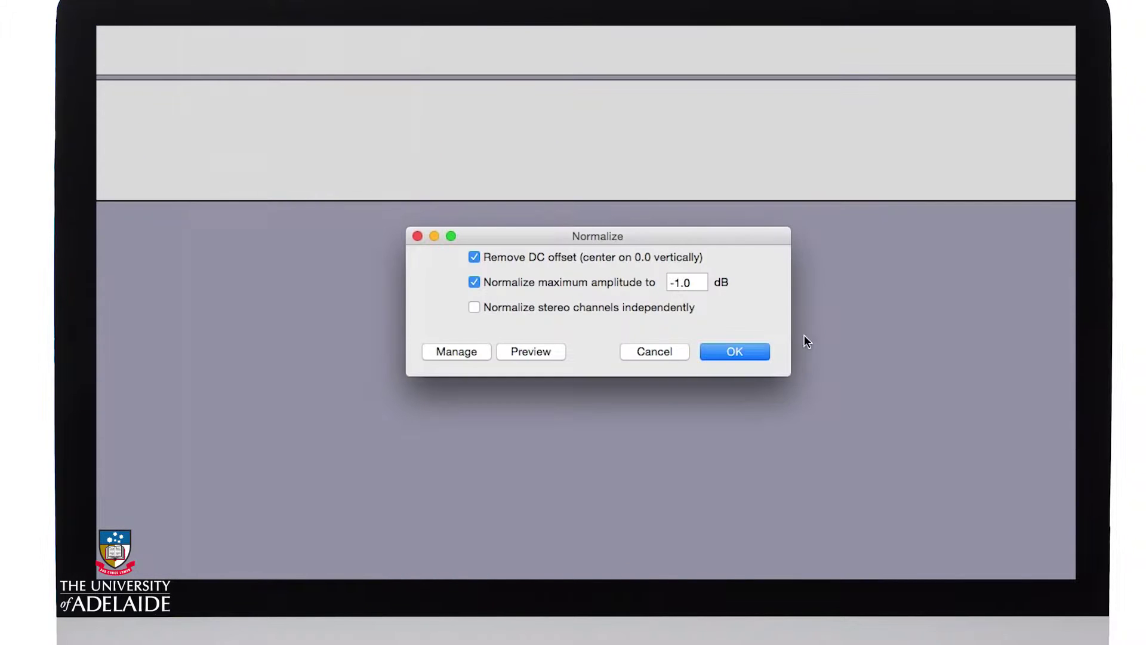
left_click(740, 351)
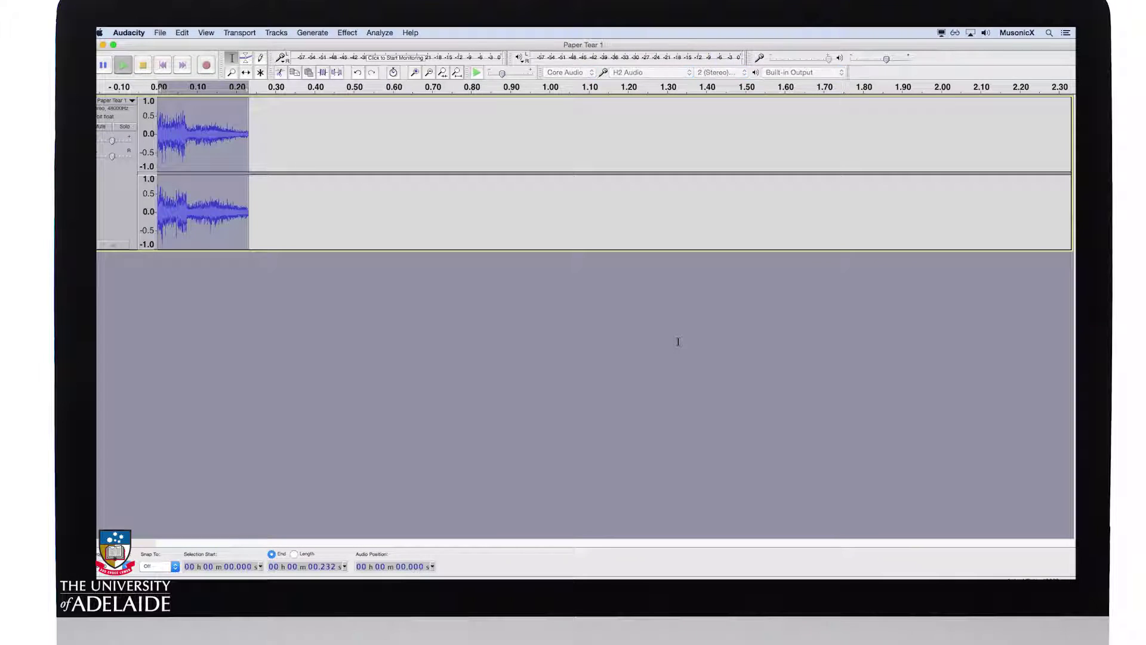
key("space")
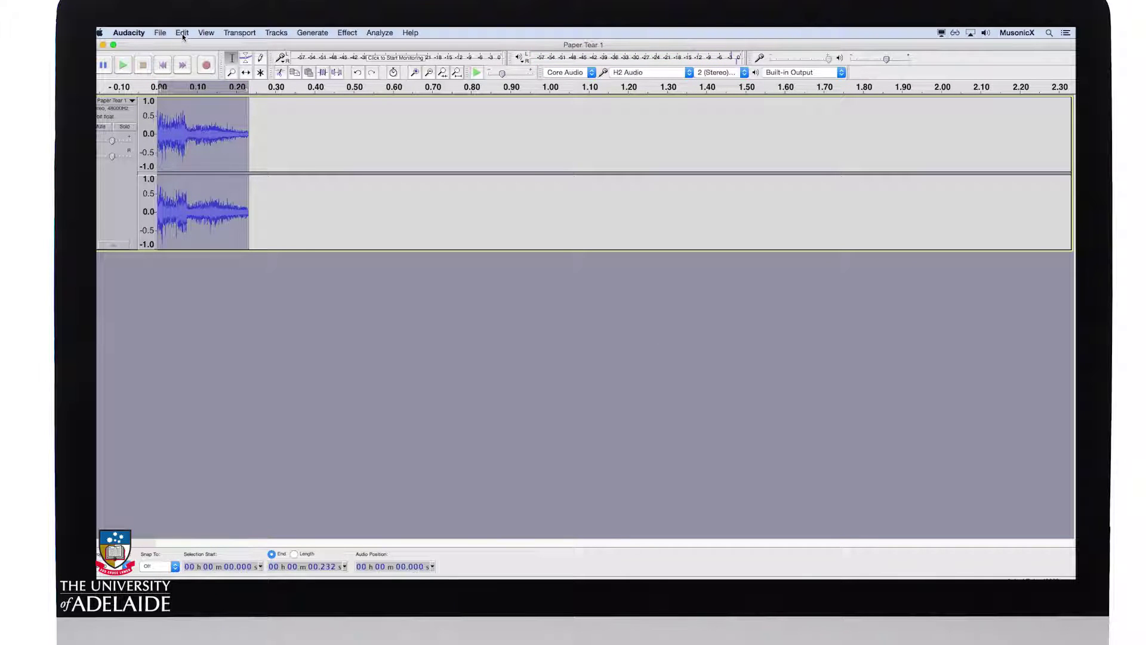
Start exporting the audio under the name 'Paper Perc 1'
left_click(161, 33)
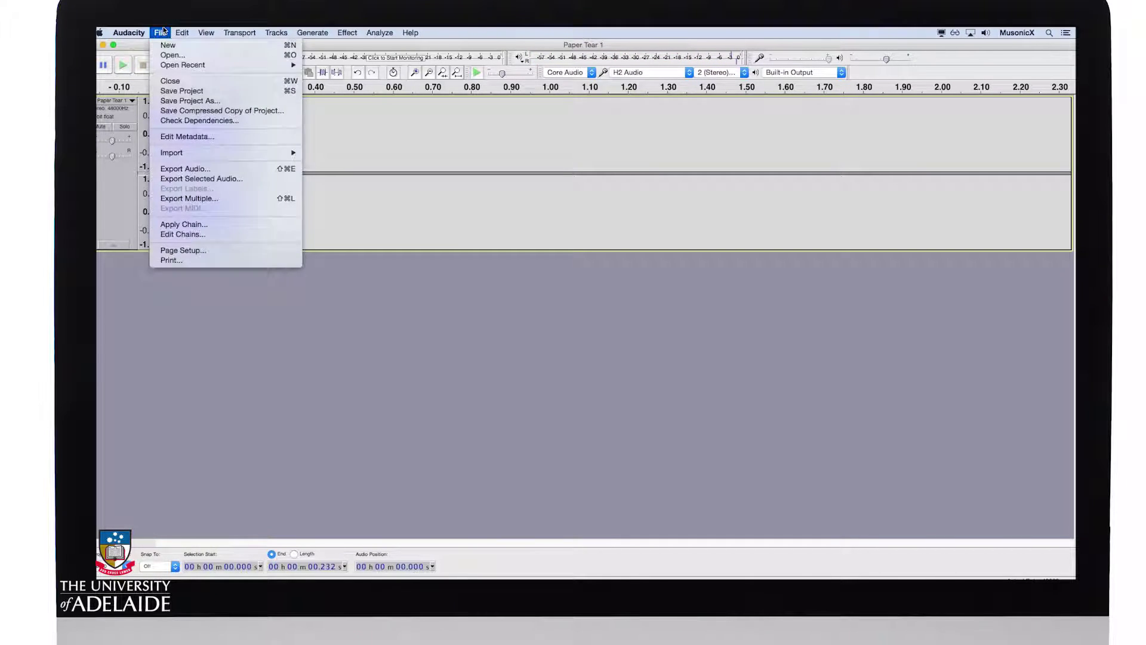
left_click(182, 169)
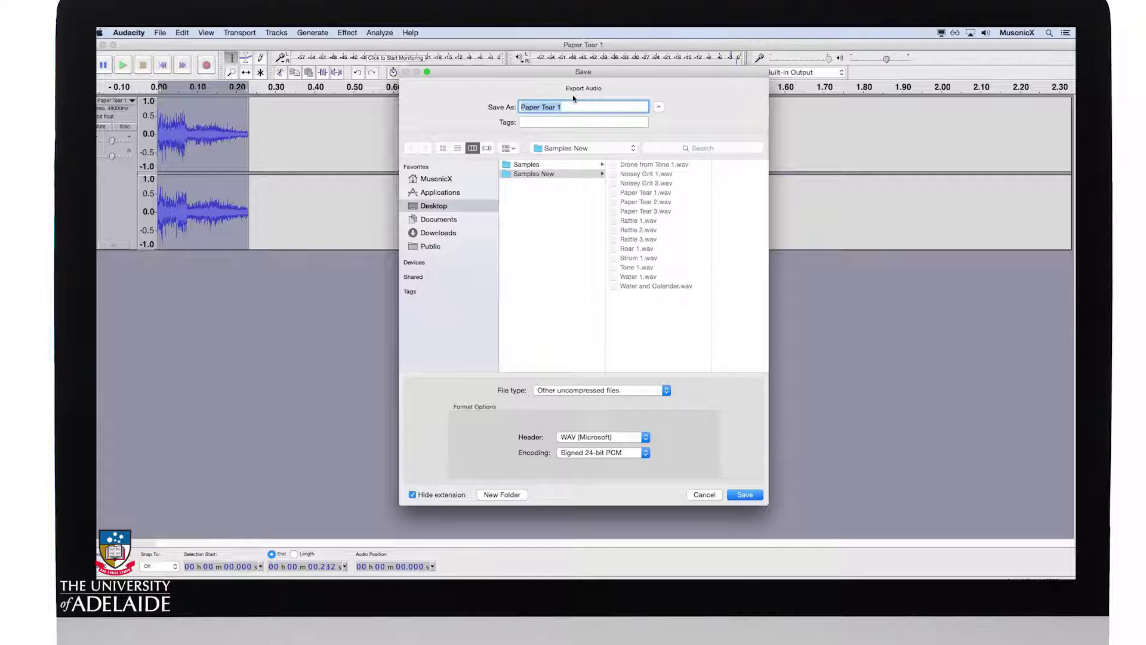
type("Paper Perc 1")
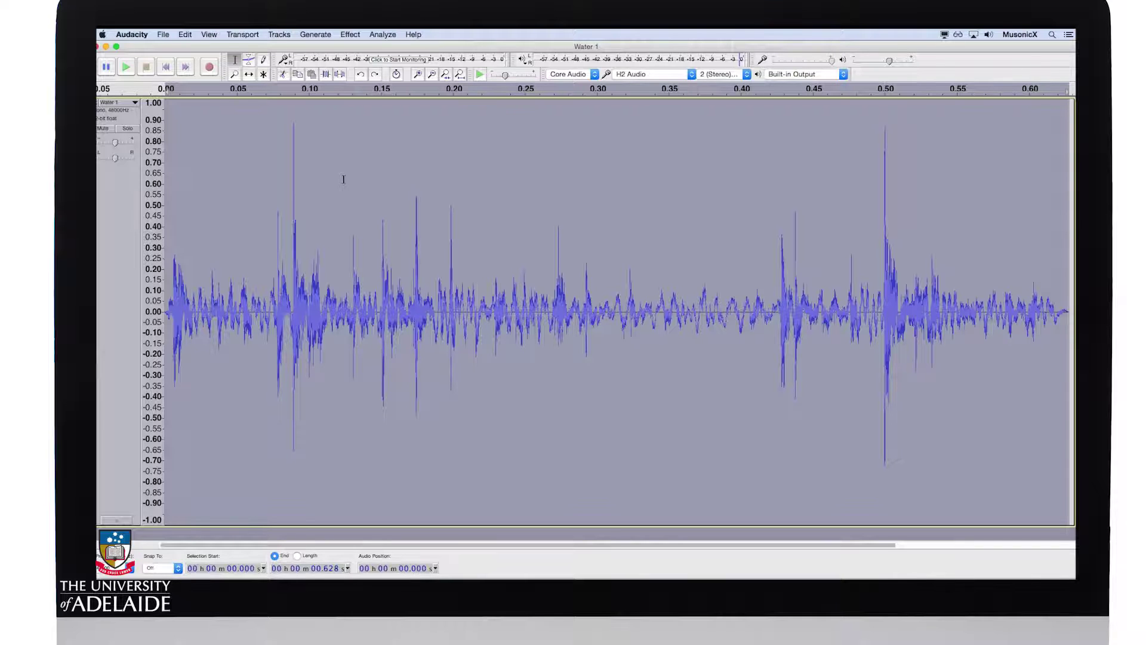
Play the Water 1 sample at its original 0.628 s length
key("space")
Apply a -50% tempo change to Water 1, stretching it to 1.26 s, then zoom out and preview
left_click(350, 34)
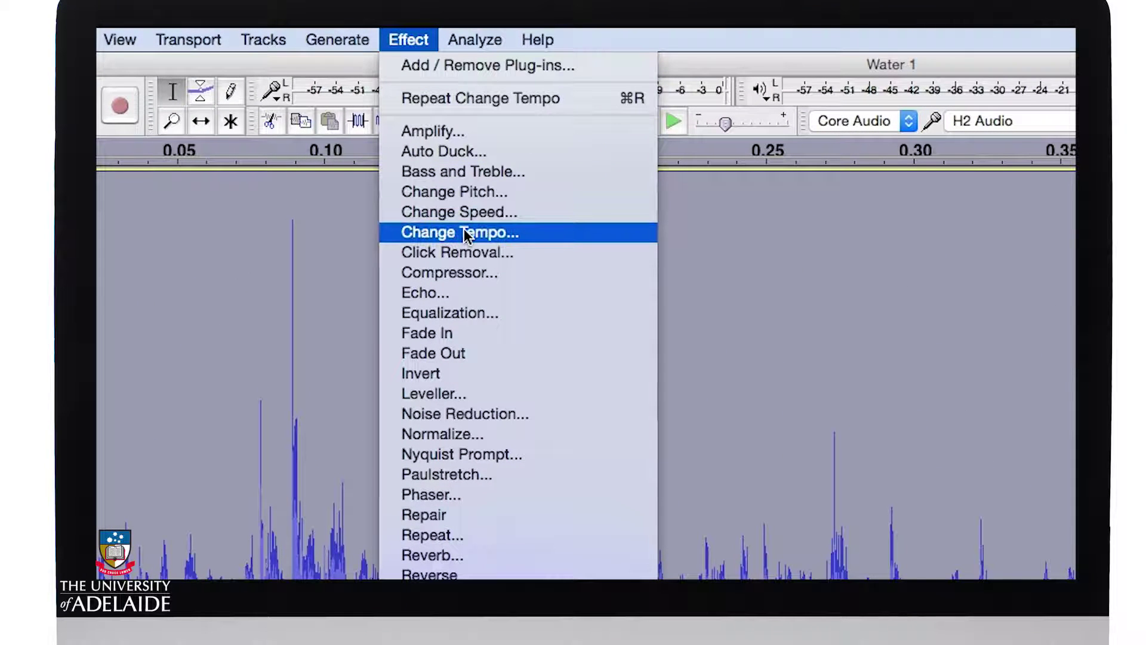
left_click(464, 232)
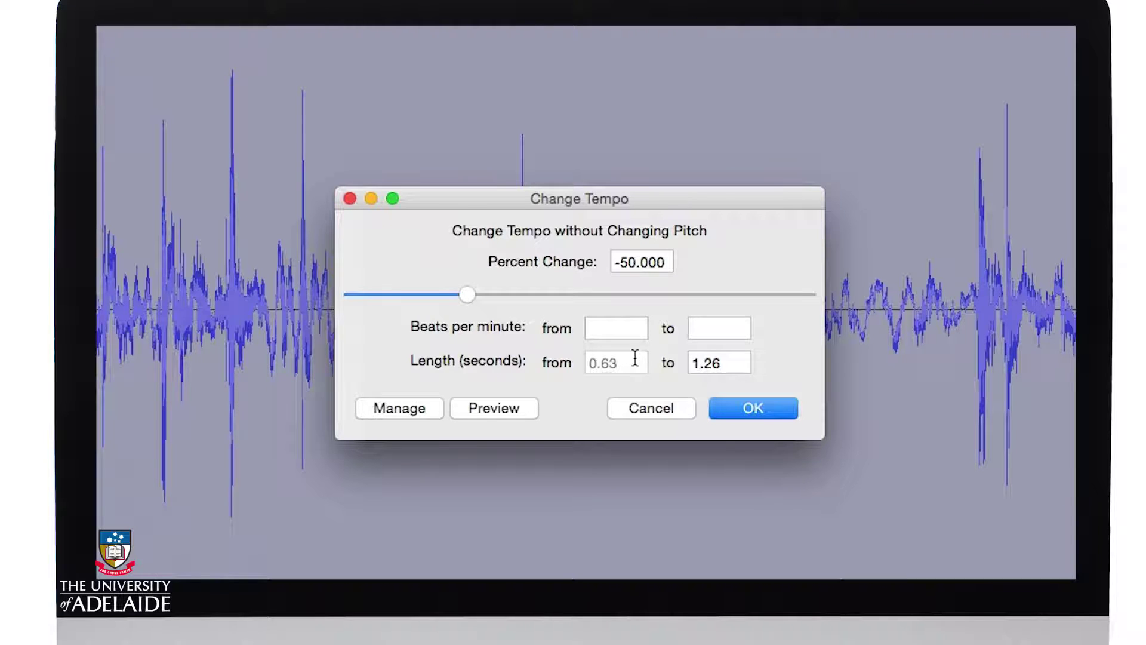
left_click(755, 408)
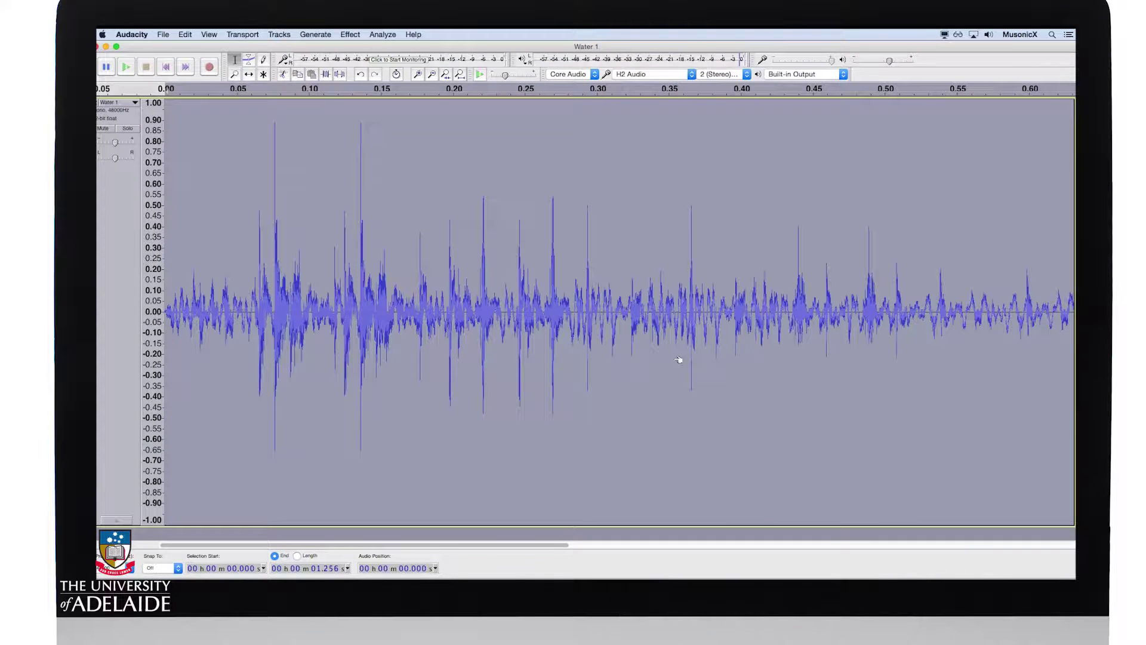
key("super+3")
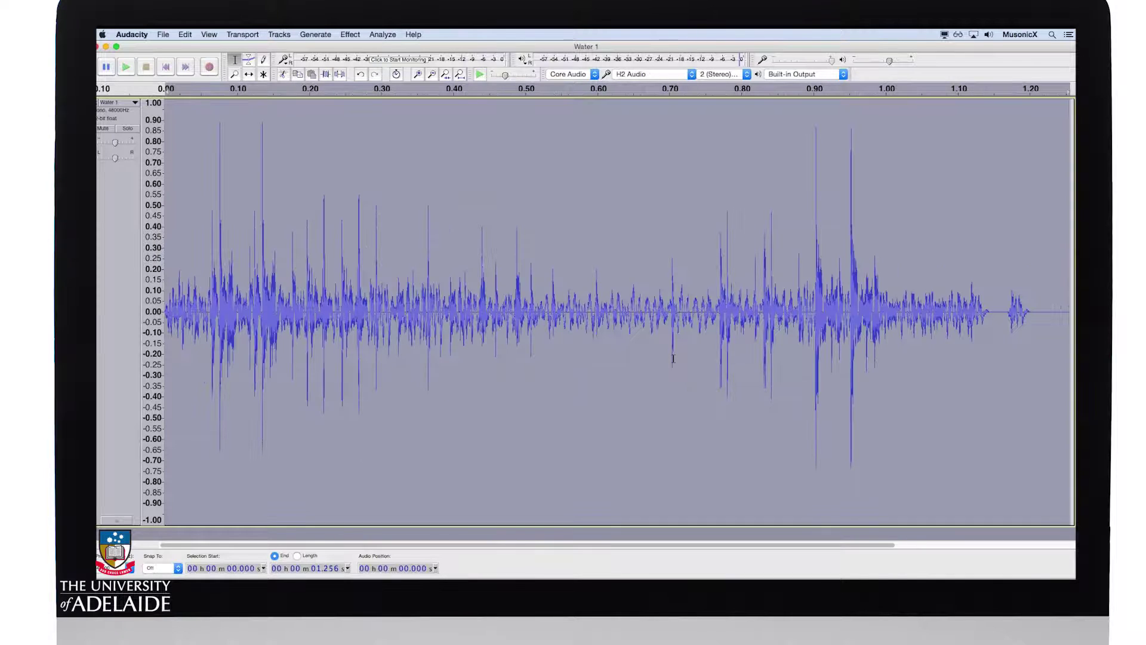
key("space")
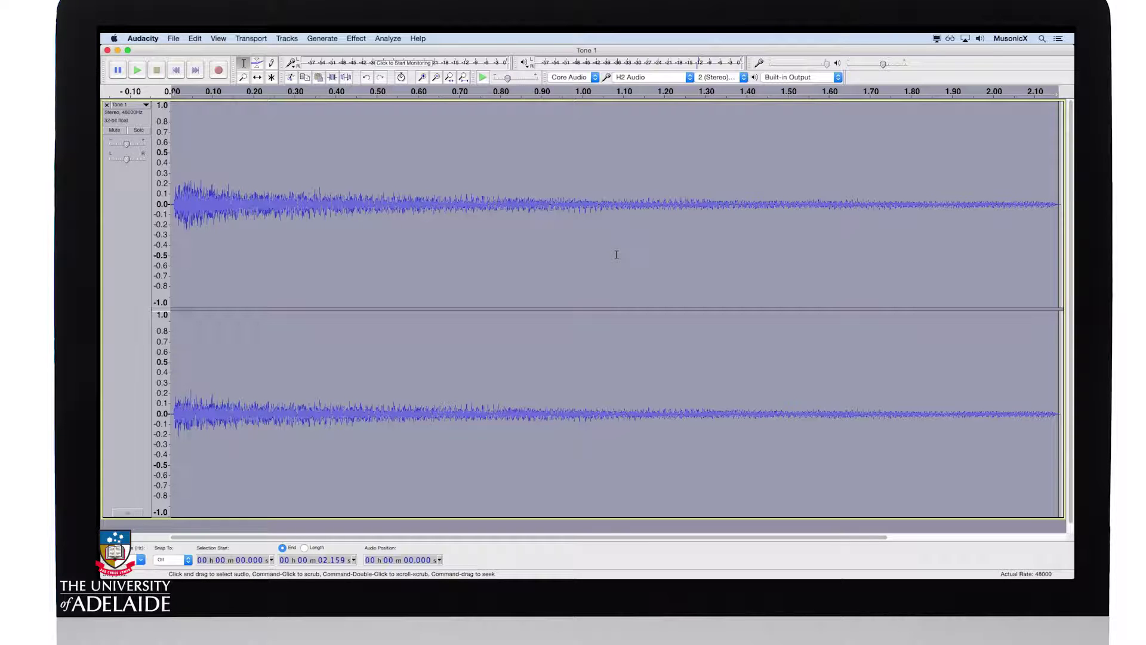
Play the reopened Tone 1 sample at its original 2.159 s length
key("space")
Raise Tone 1's pitch one semitone from E to F and preview the result
left_click(356, 38)
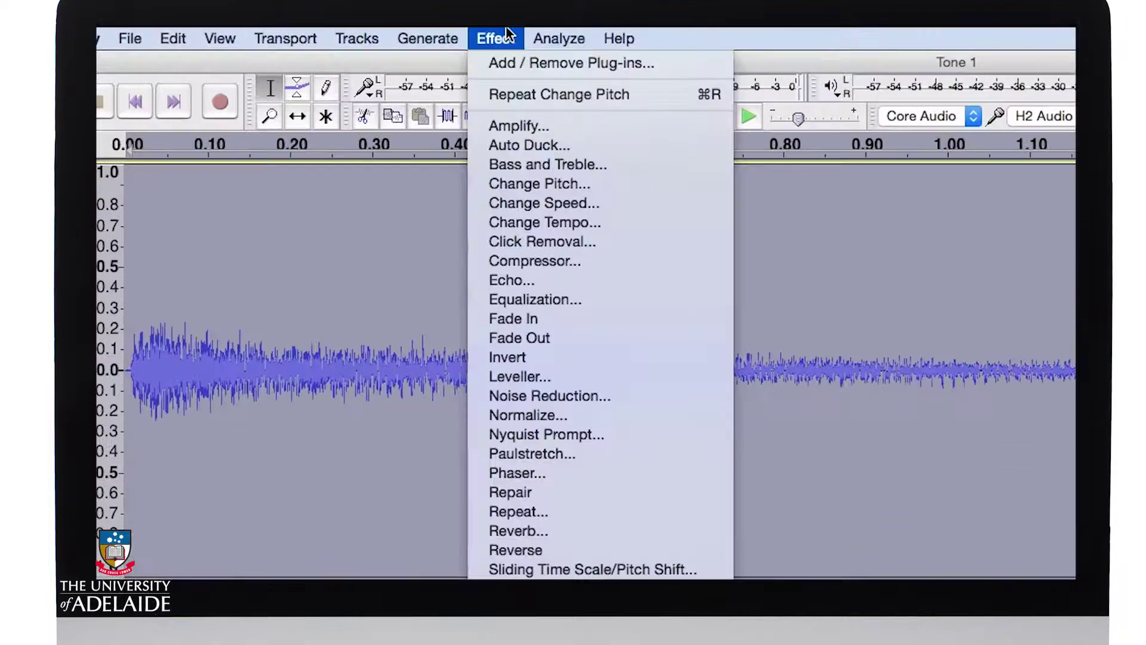
left_click(522, 185)
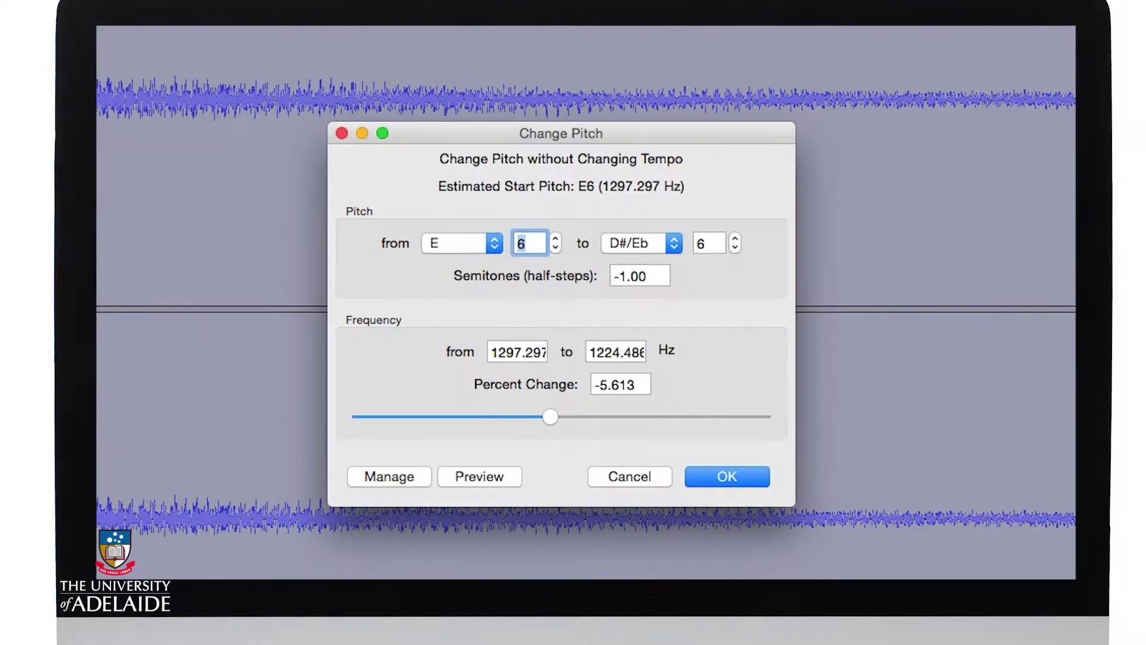
left_click(634, 245)
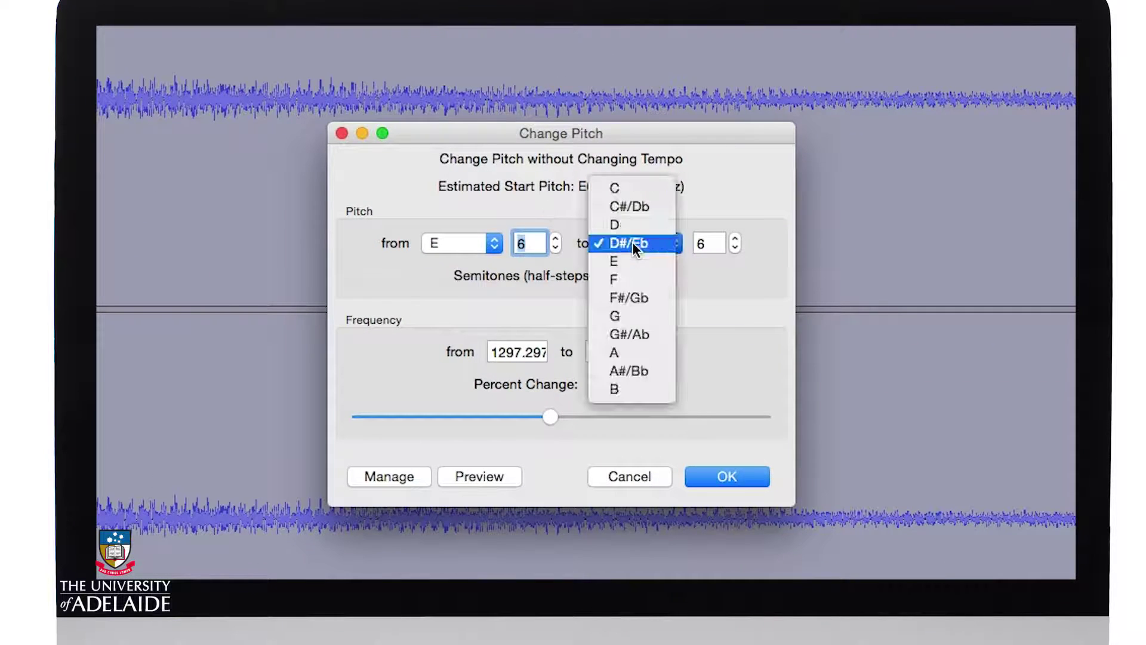
left_click(639, 278)
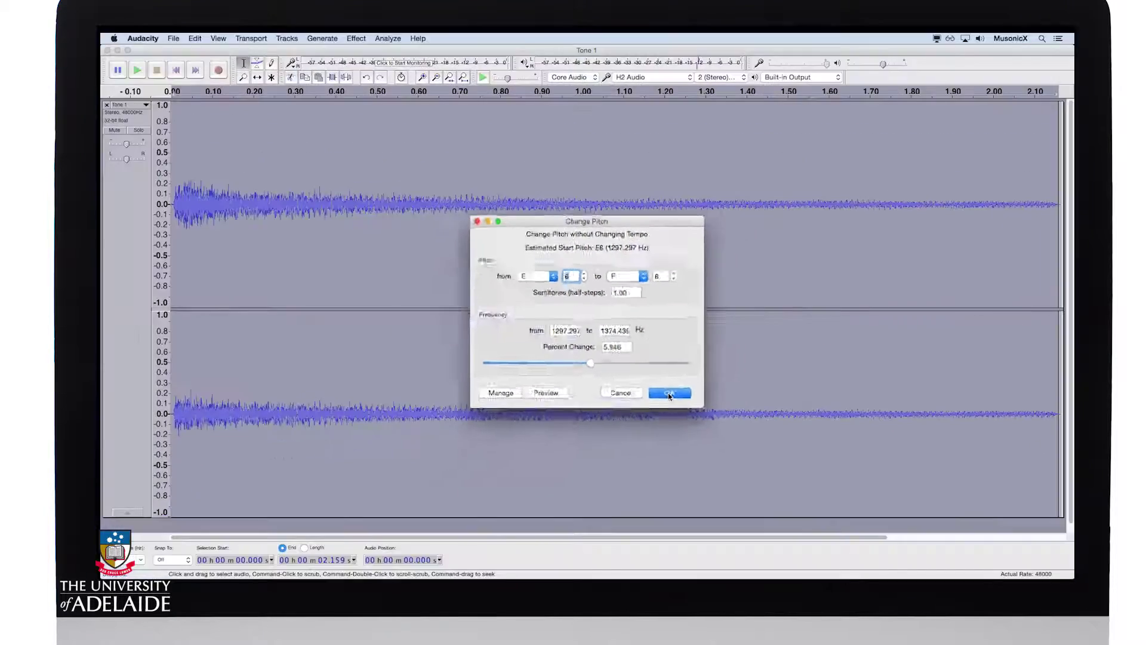
left_click(724, 477)
key("space")
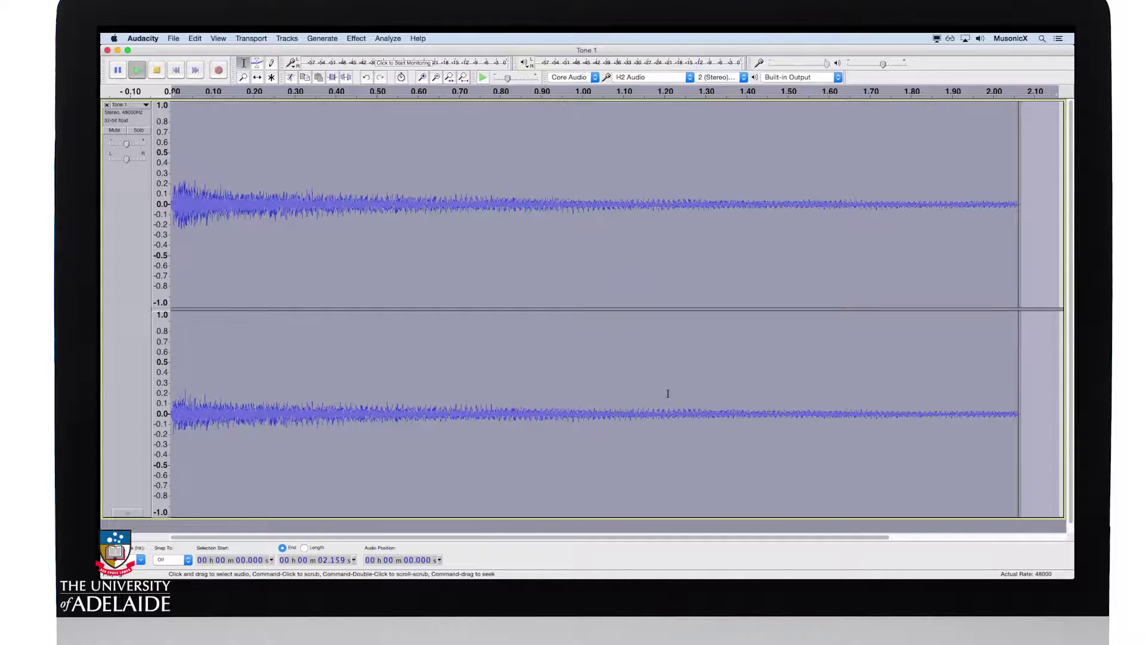
Undo the pitch change and play the original tone for comparison
left_click(197, 38)
left_click(199, 50)
key("space")
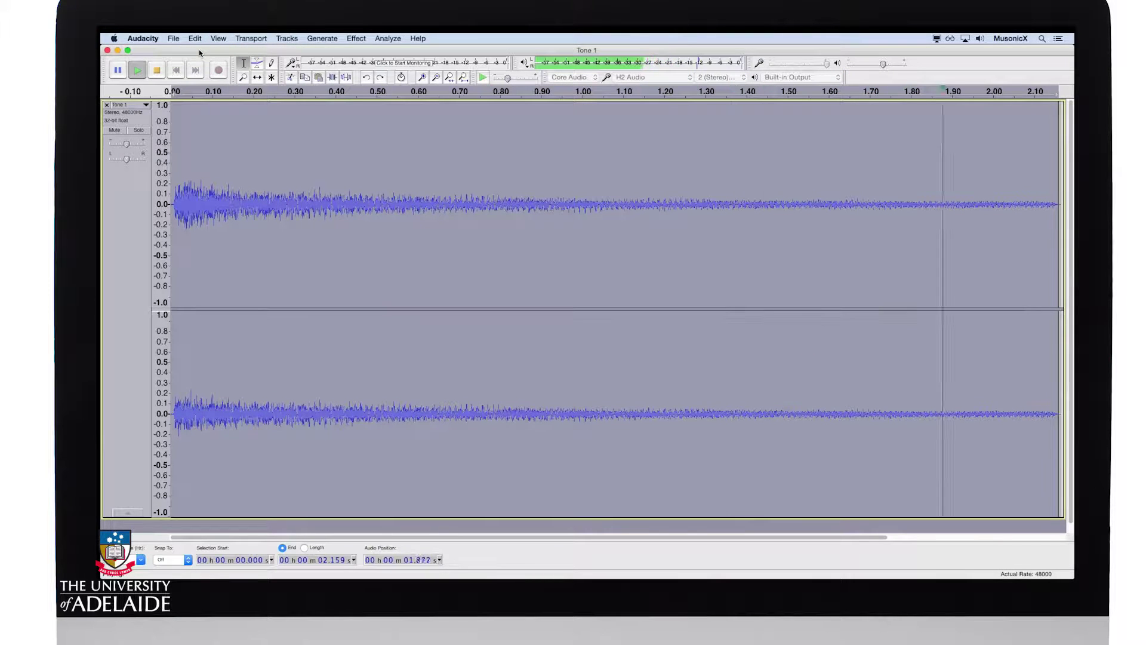
Redo Change Pitch and play the F-pitched tone again
left_click(196, 38)
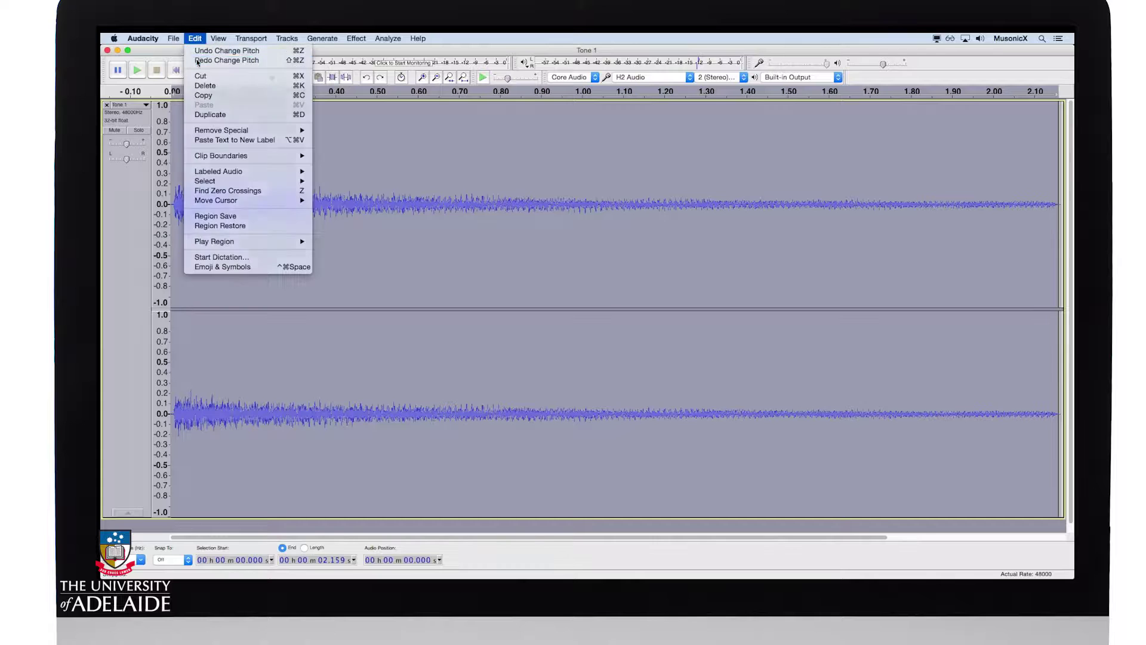
left_click(197, 62)
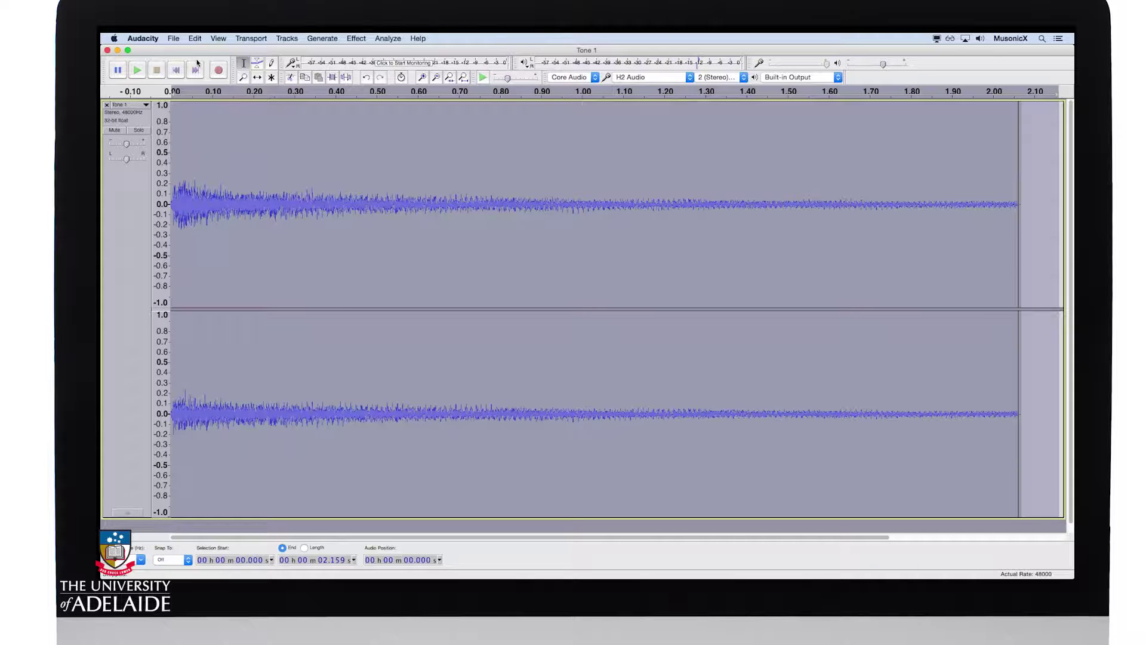
key("space")
Export the pitch-raised tone to Samples New as 'Tone 1 F', a 24-bit PCM WAV
left_click(174, 39)
left_click(188, 172)
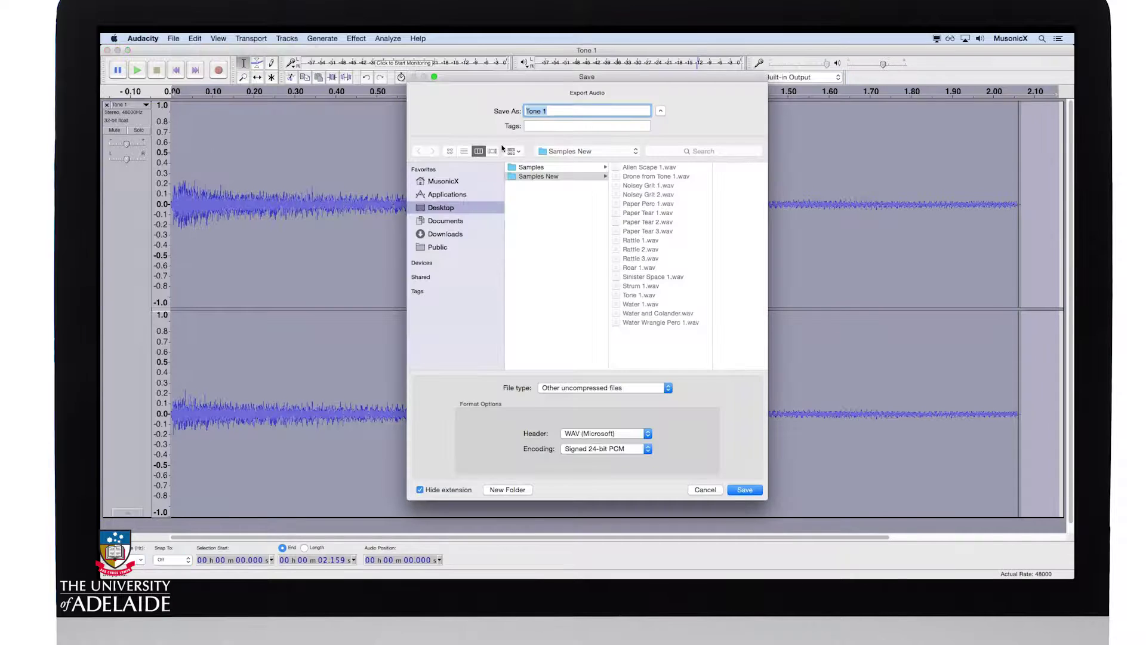
left_click(554, 114)
left_click(745, 490)
left_click(701, 395)
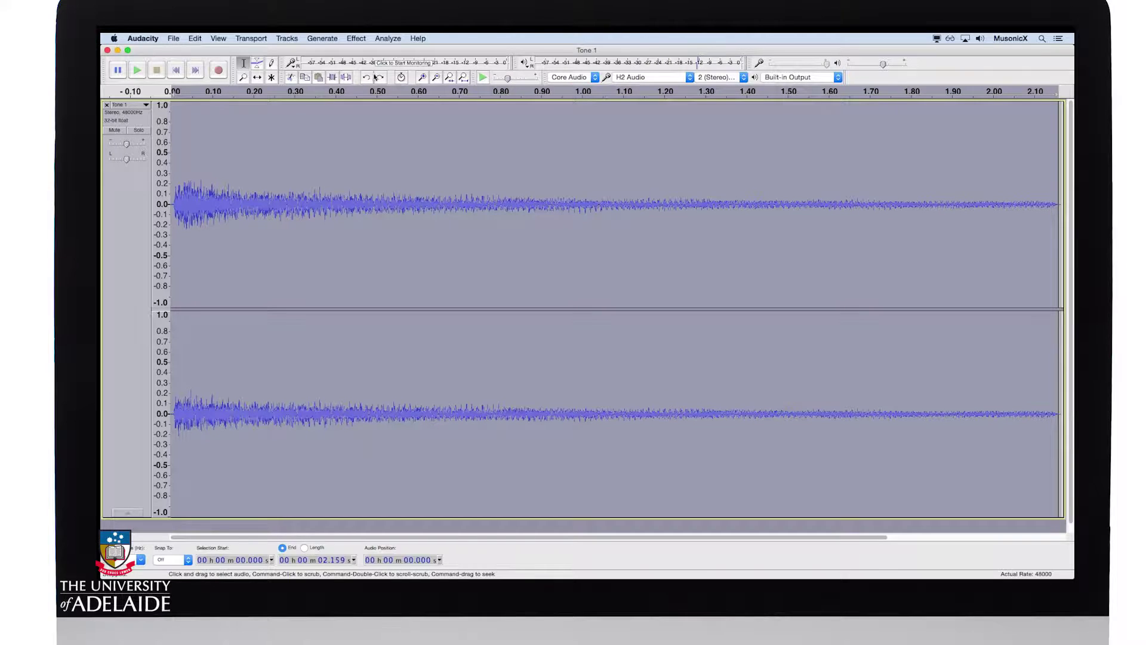
Apply Change Pitch to raise Tone 1 from E6 to A9, a 41-semitone shift
left_click(356, 39)
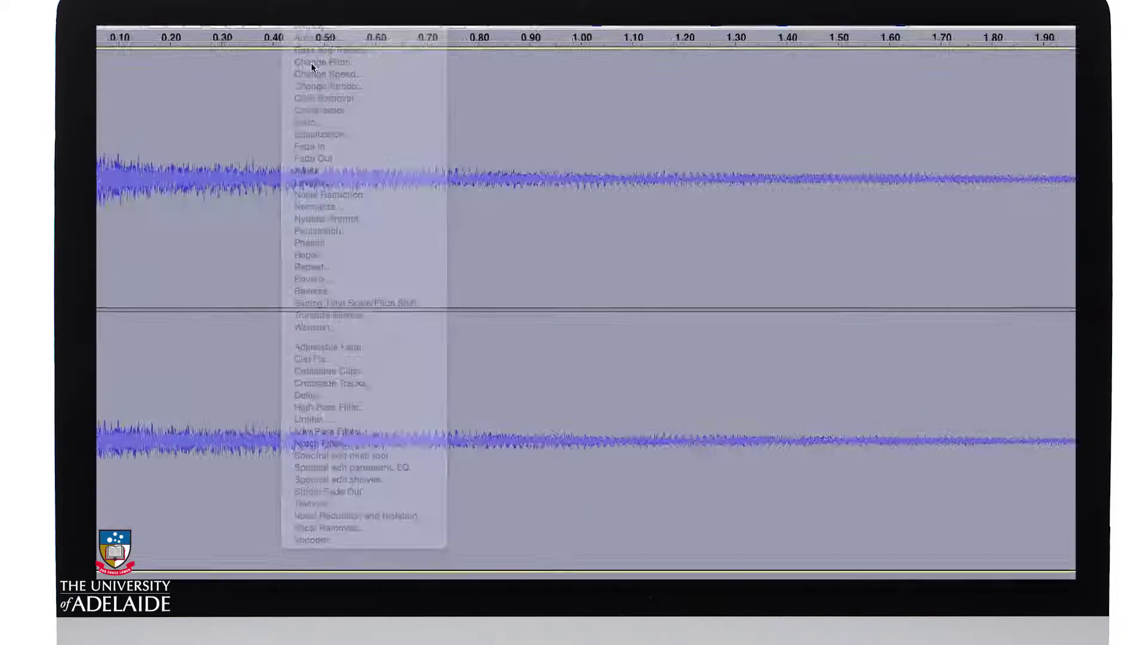
left_click(312, 62)
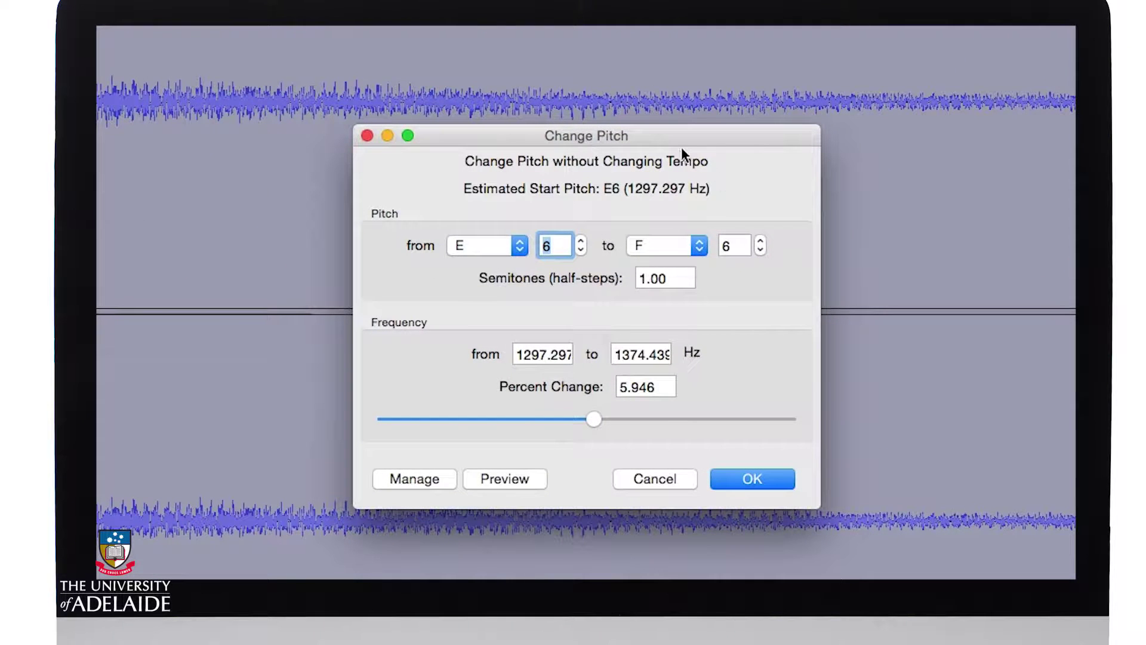
left_click(668, 246)
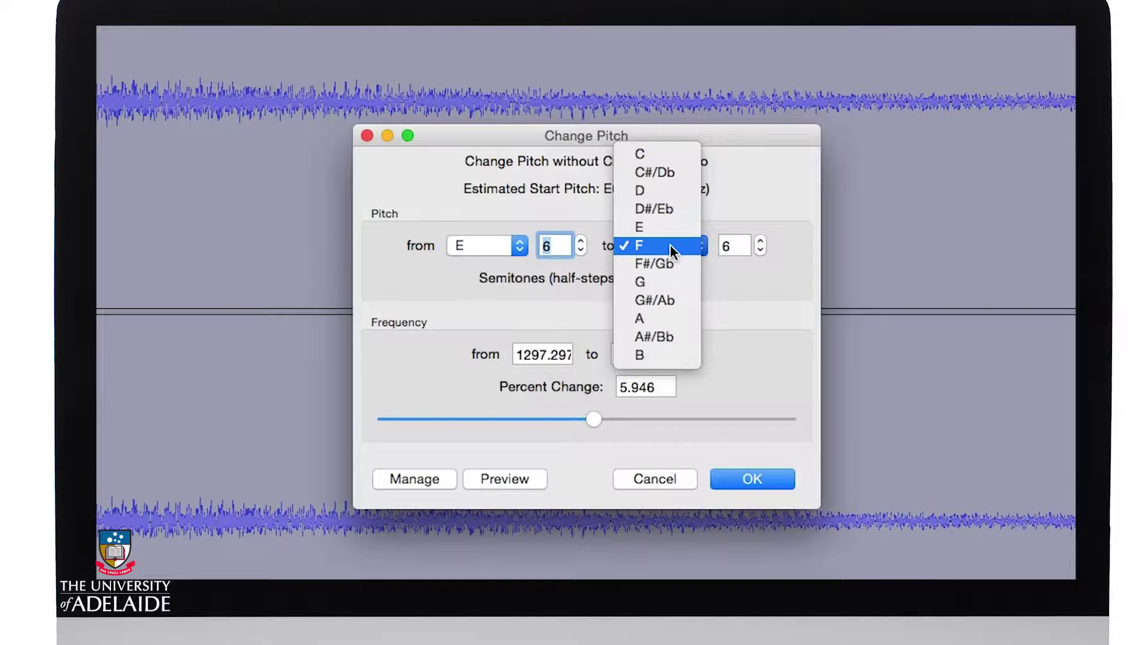
left_click(673, 317)
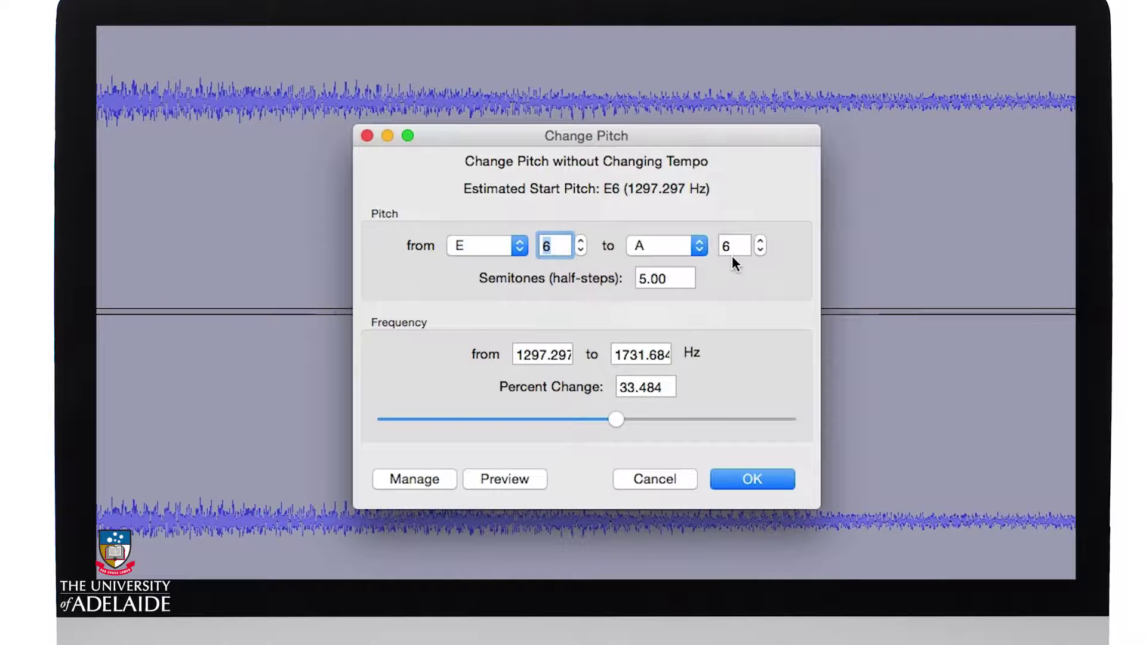
left_click(760, 240)
left_click(761, 240)
left_click(760, 240)
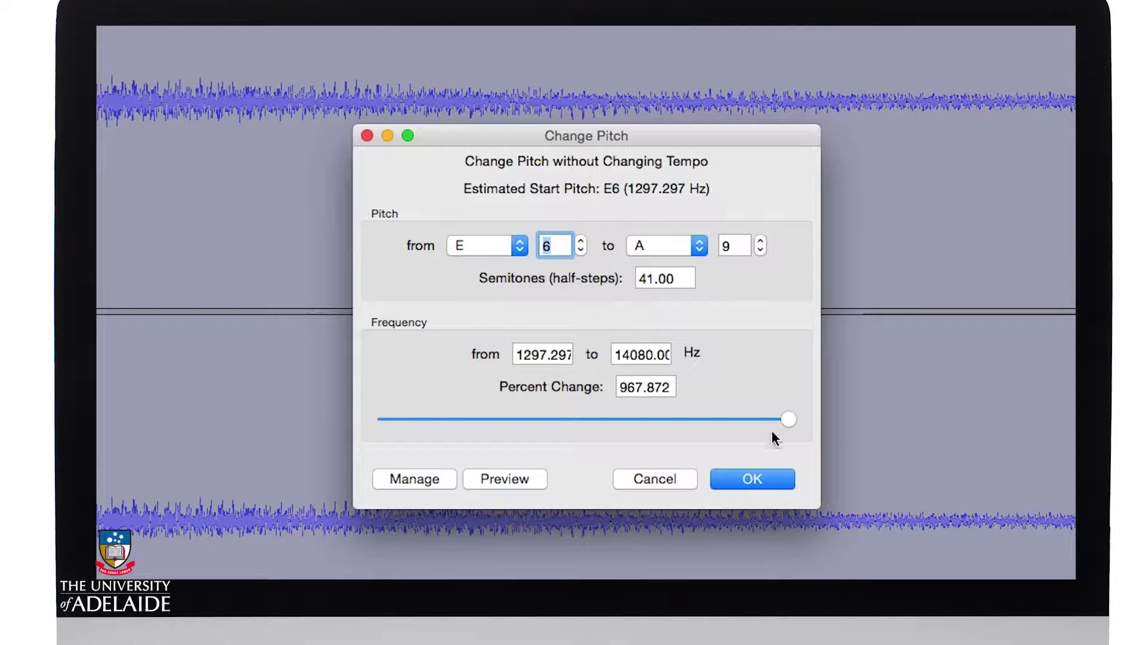
left_click(766, 478)
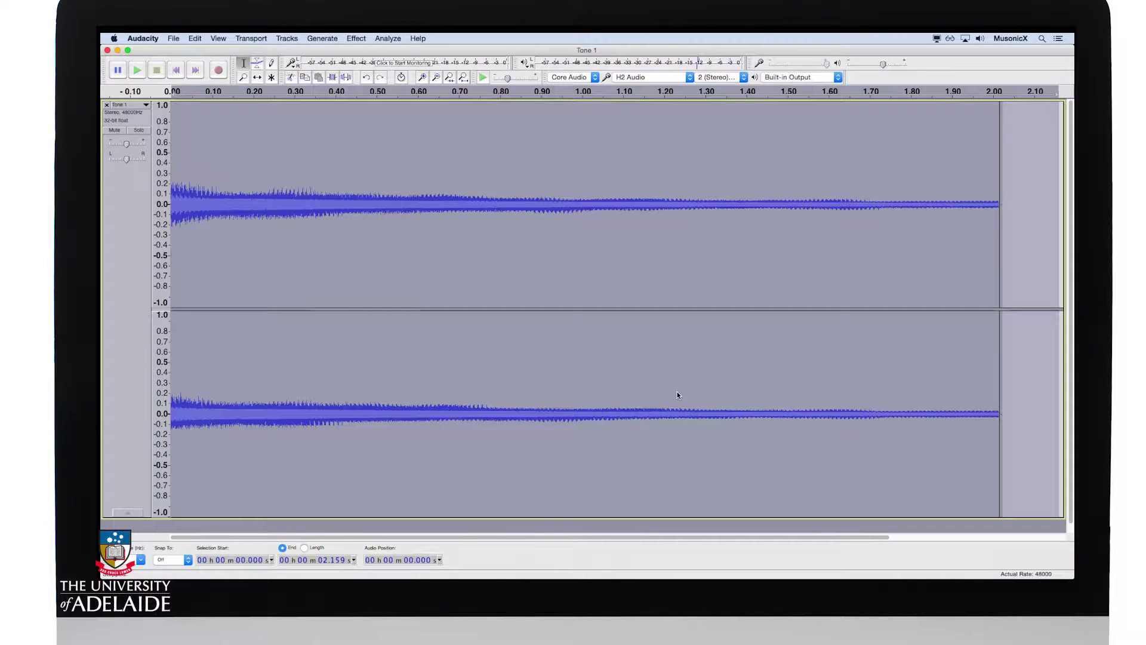
key("space")
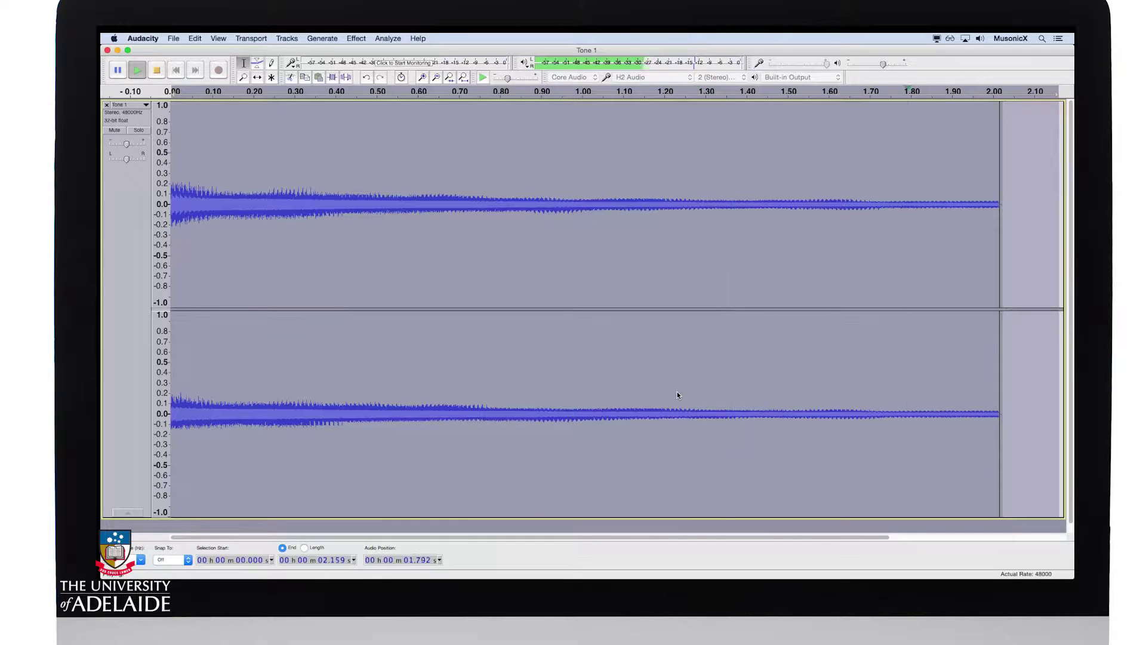
key("space")
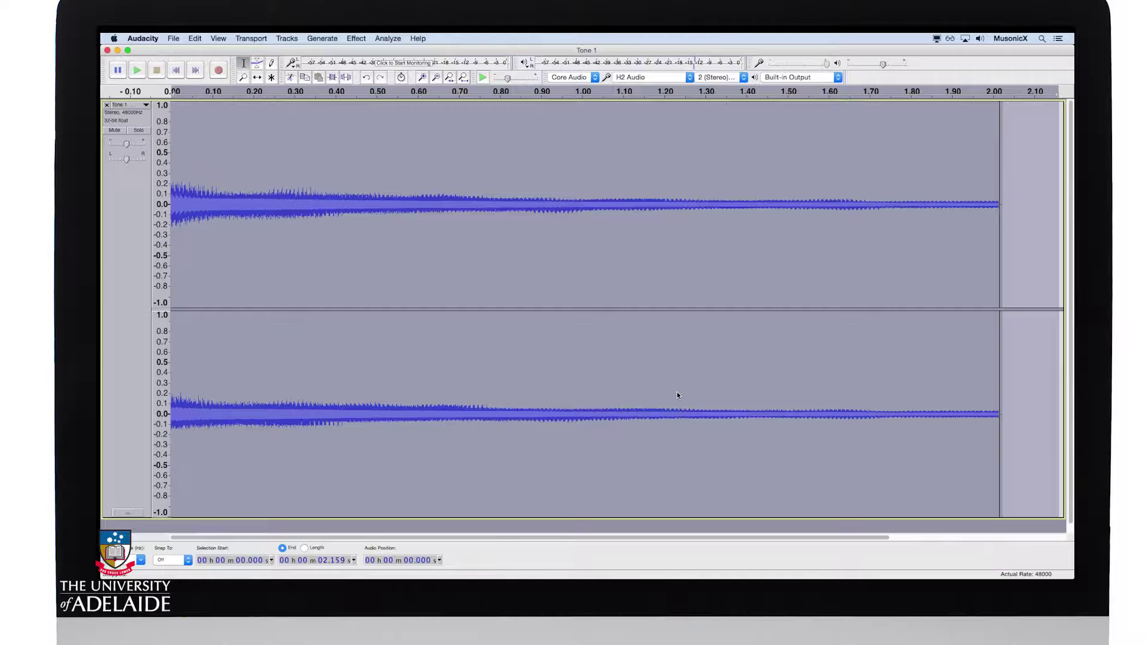
key("space")
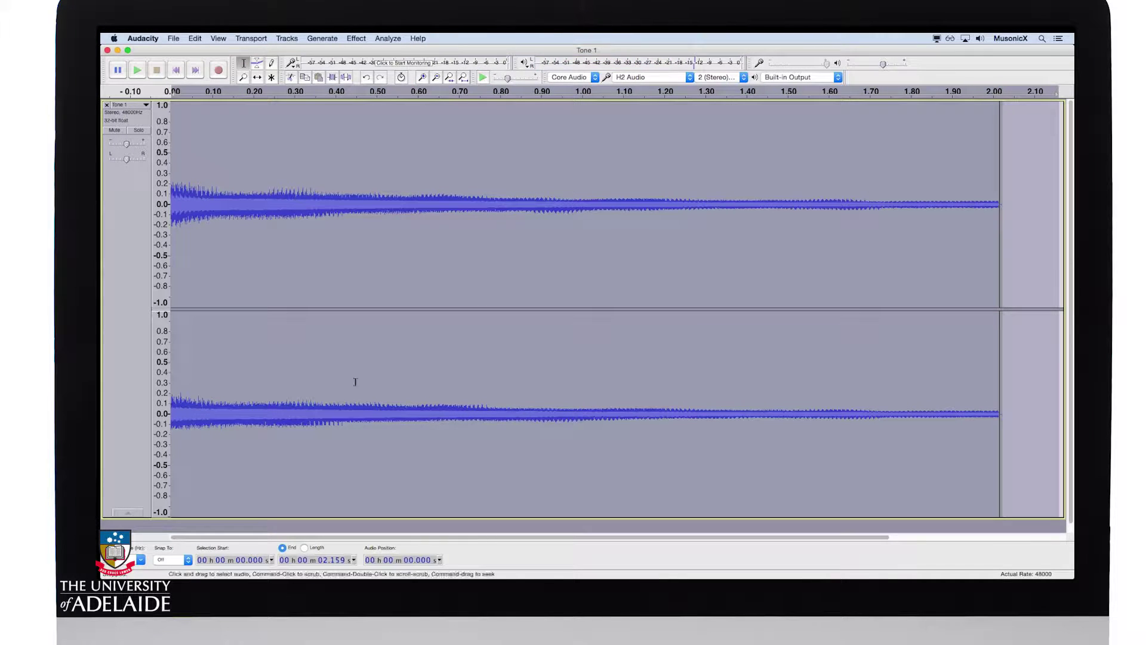
Select and preview the 0.206–0.405 s section, then trim the tone to it
left_click_drag(256, 224, 334, 224)
key("space")
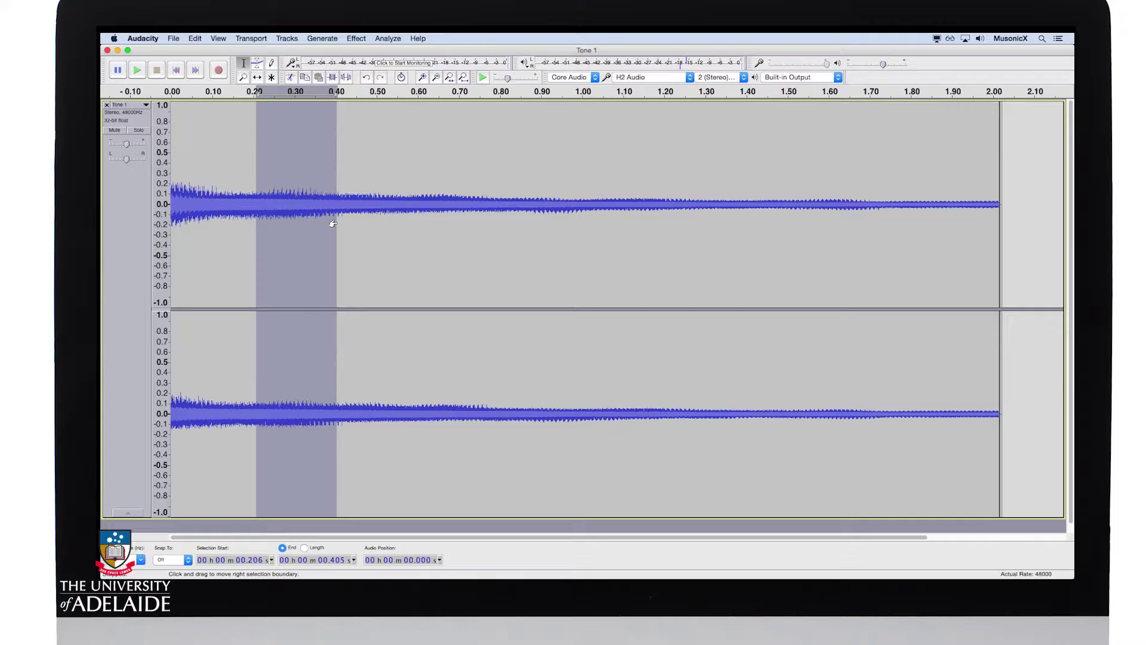
key("super+t")
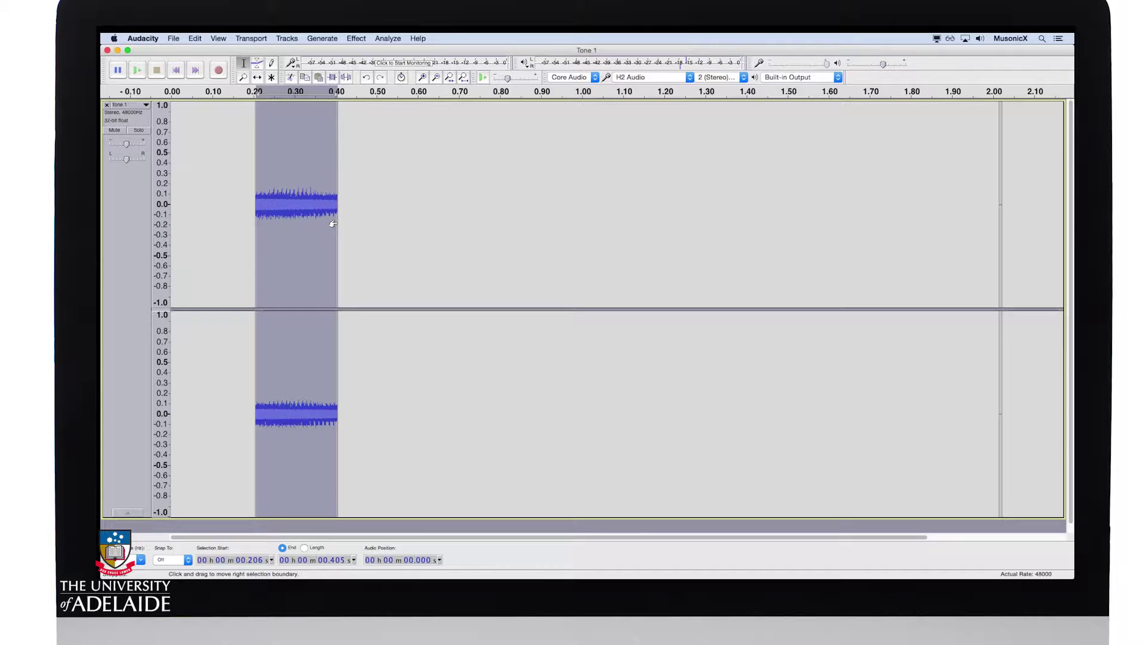
Normalize the trimmed clip to -1.0 dB and shift it to start at 0 s
left_click(356, 38)
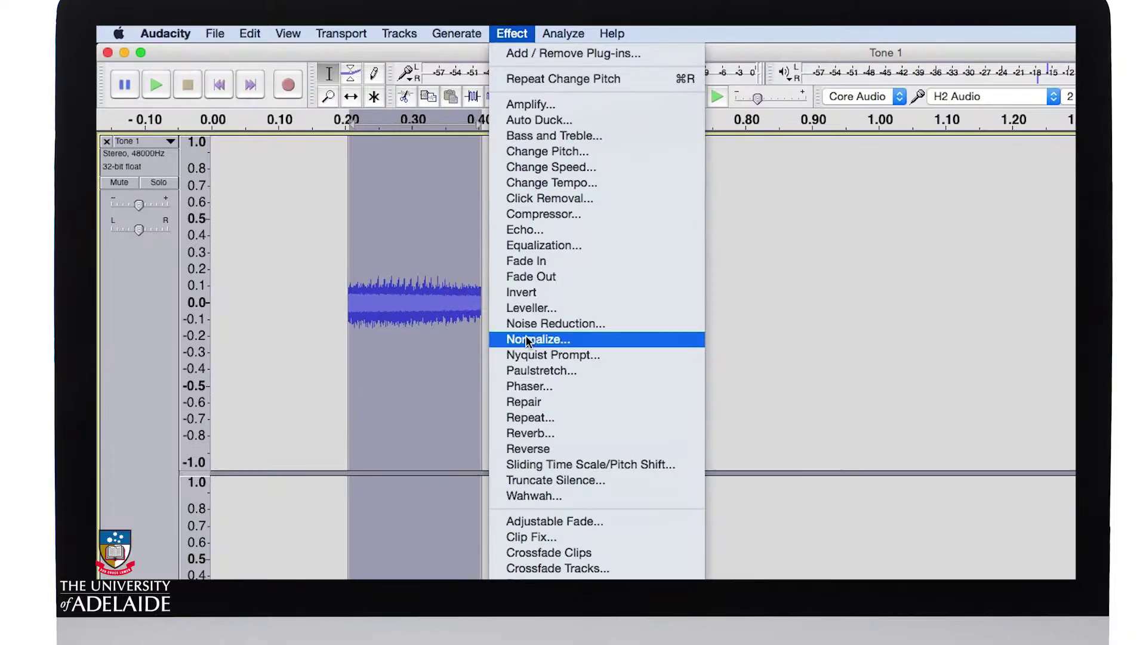
left_click(526, 339)
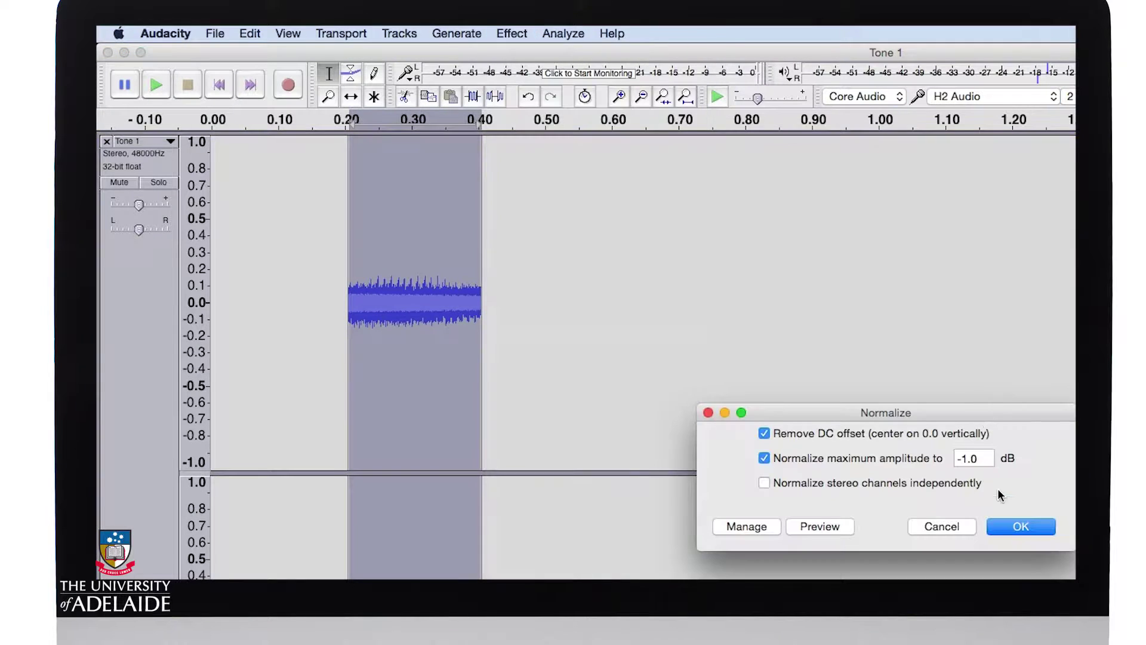
left_click(1016, 524)
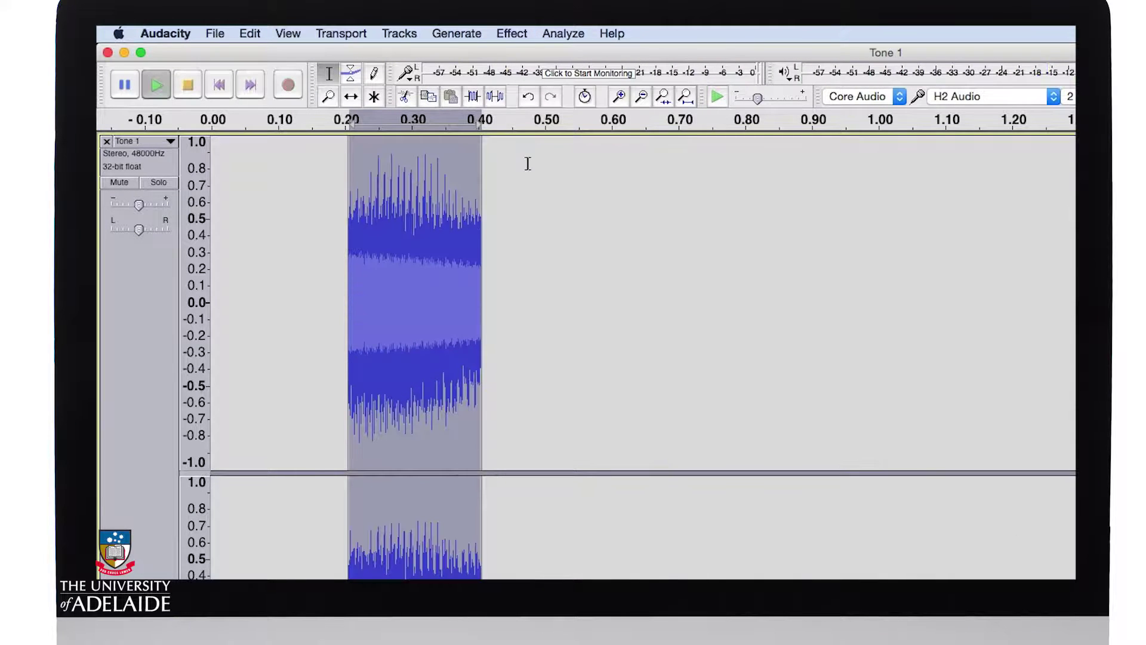
key("space")
key("space")
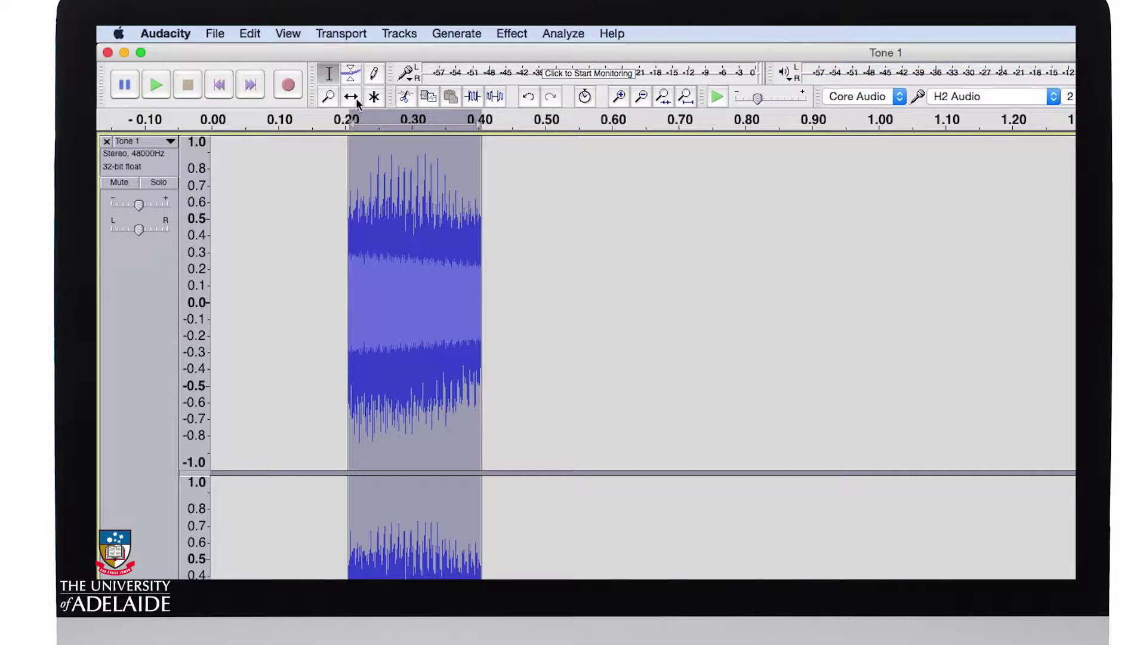
left_click(351, 96)
left_click_drag(359, 219, 266, 220)
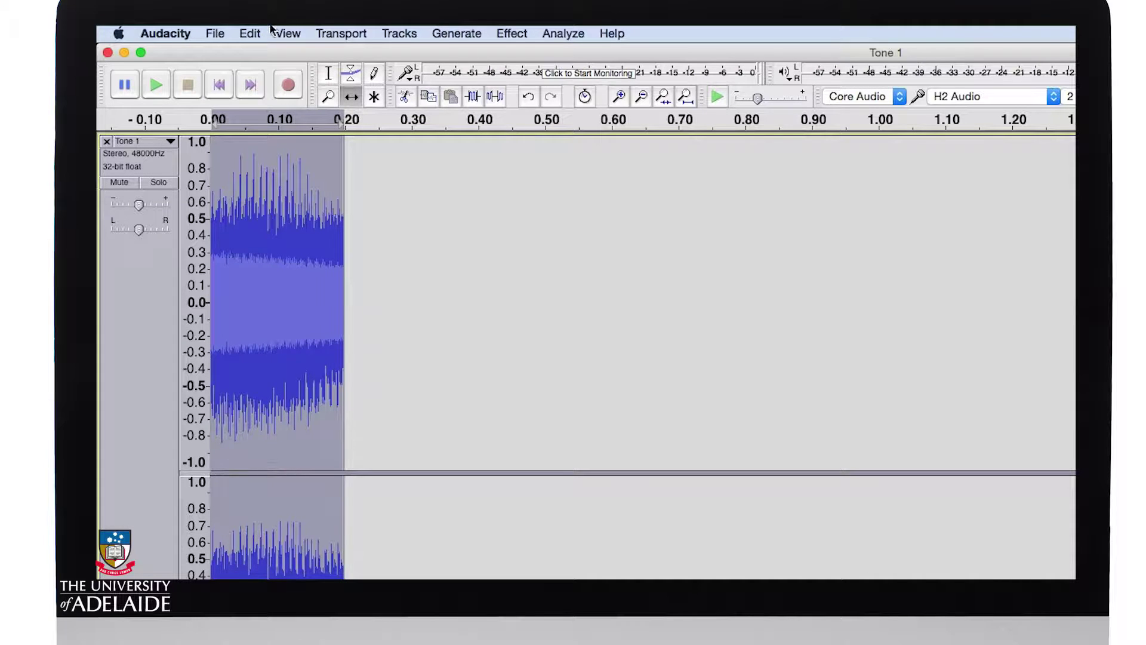
Export the trimmed clip, then play the restored full-length Tone 1 of about 2.159 s
left_click(216, 33)
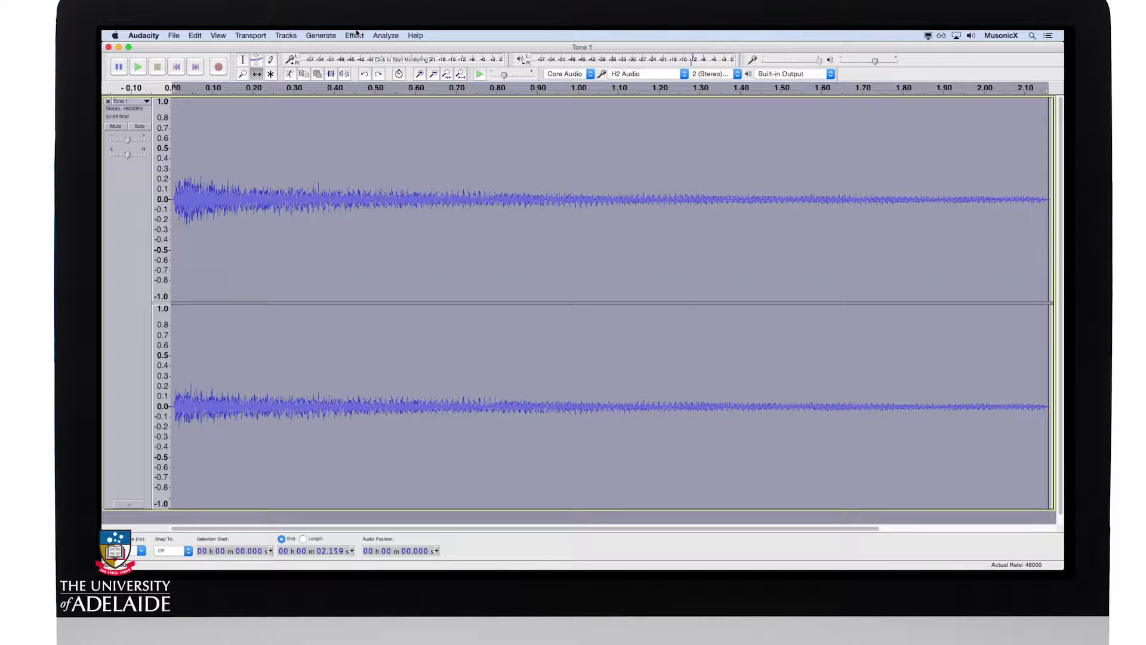
key("space")
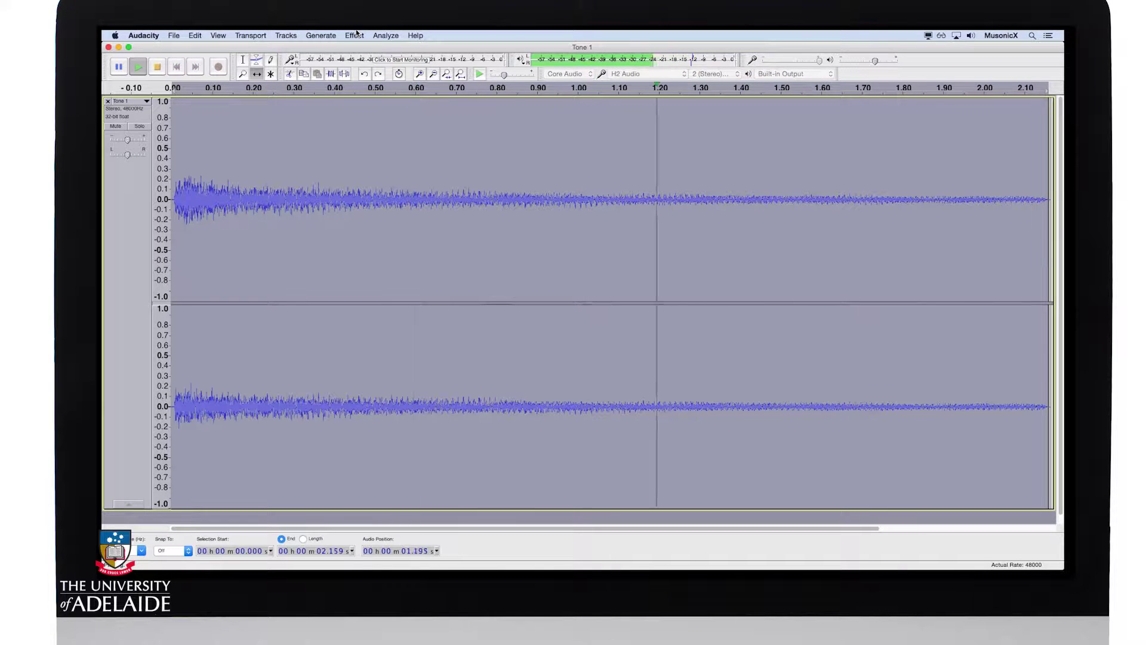
Apply Sliding Time Scale/Pitch Shift with final tempo change 200% and final pitch +12 semitones
left_click(355, 36)
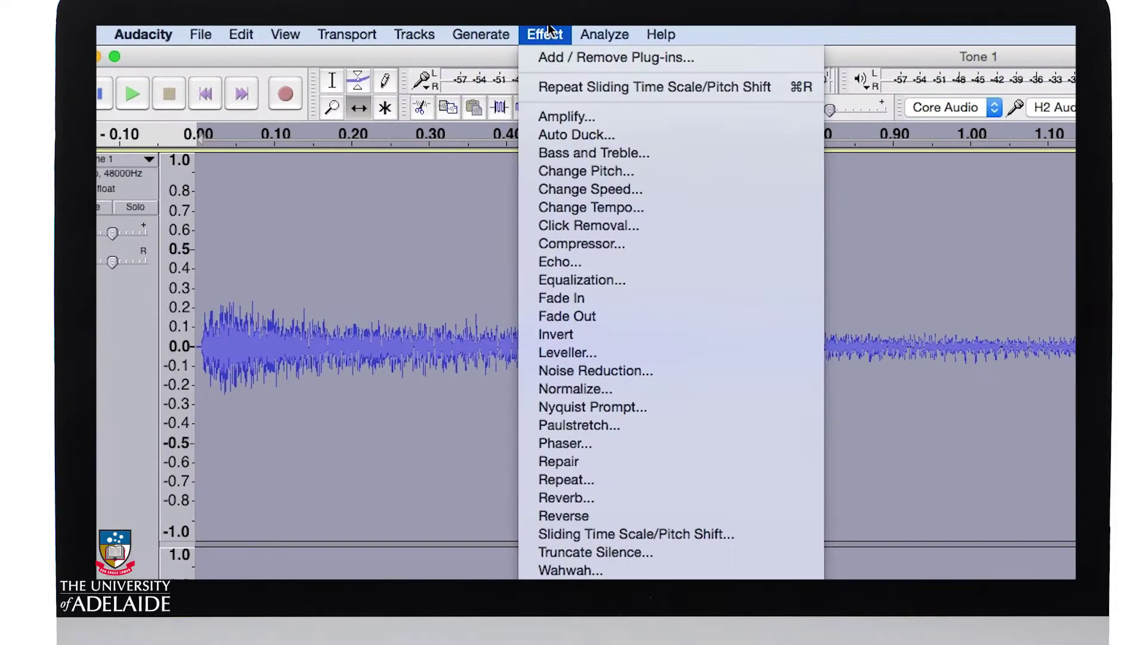
left_click(615, 535)
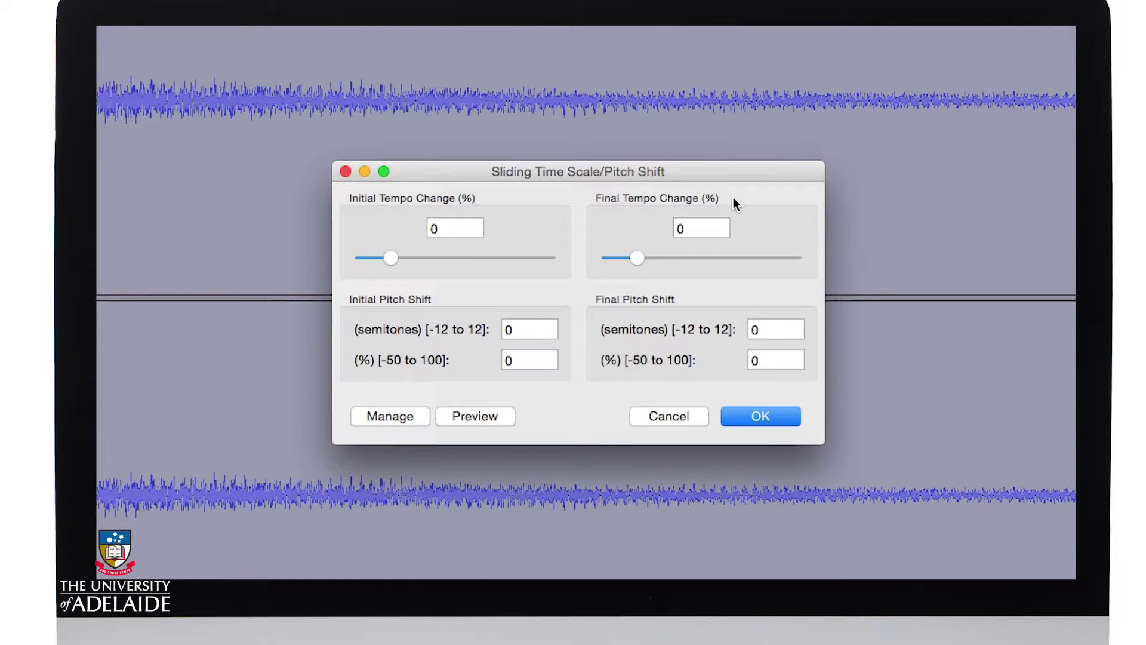
double_click(704, 223)
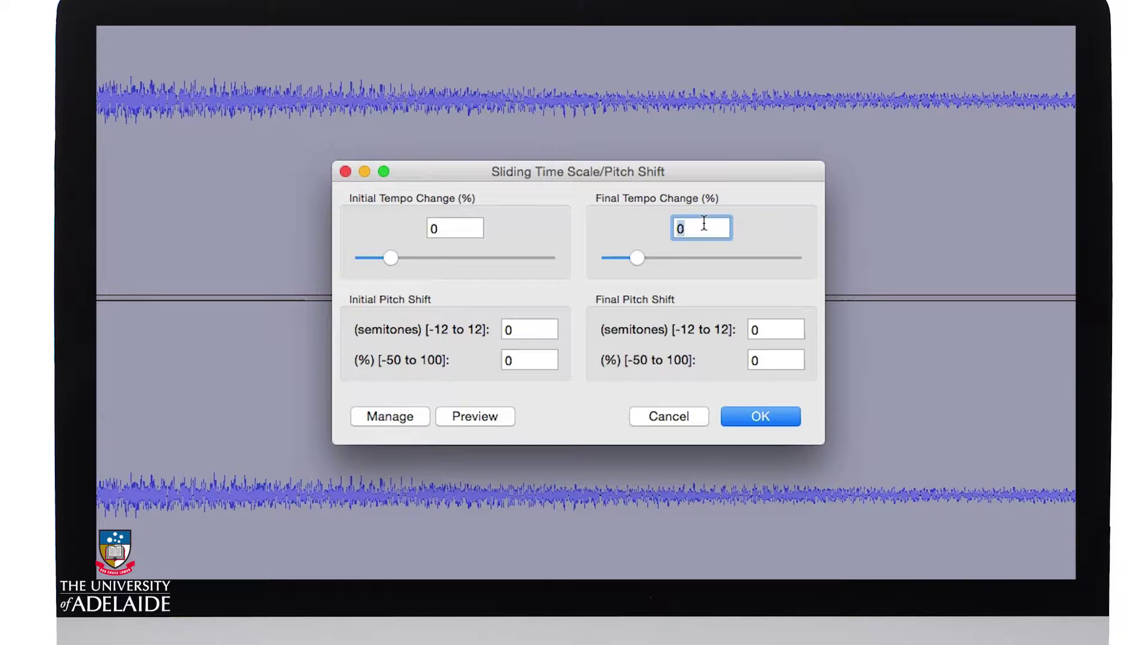
type("200")
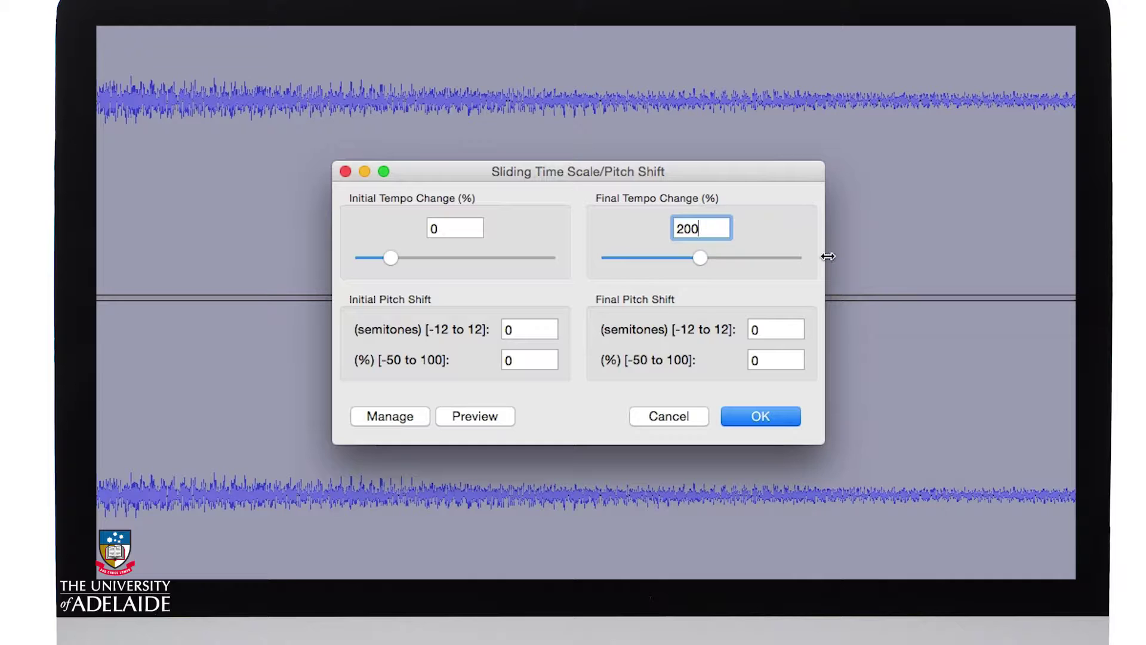
double_click(777, 327)
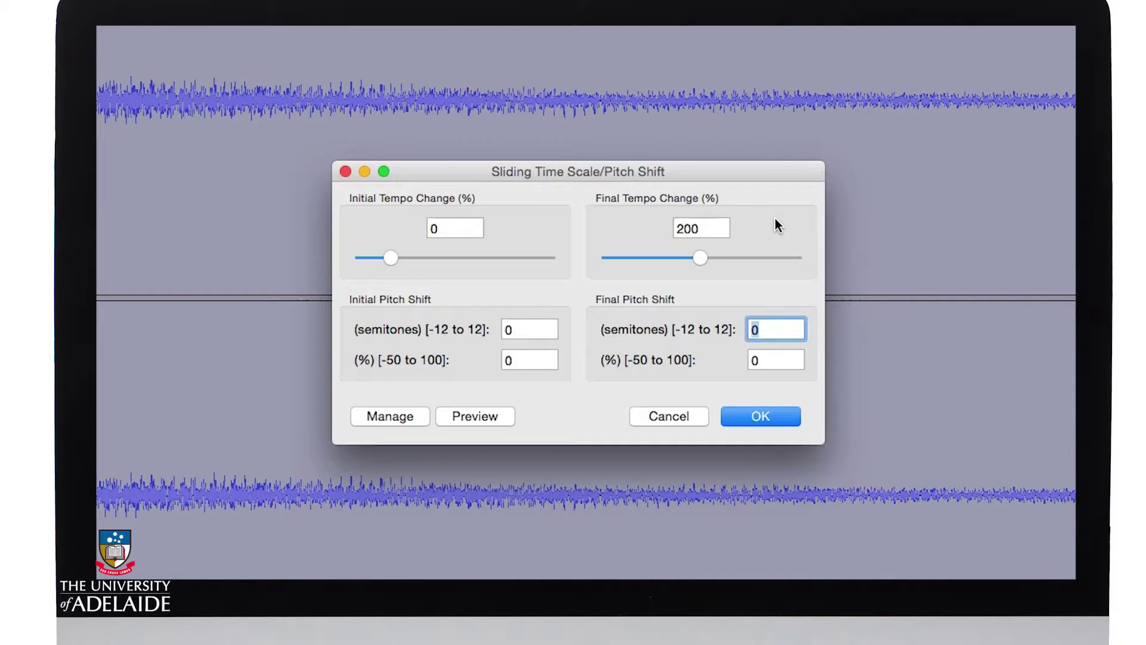
type("12")
left_click(765, 416)
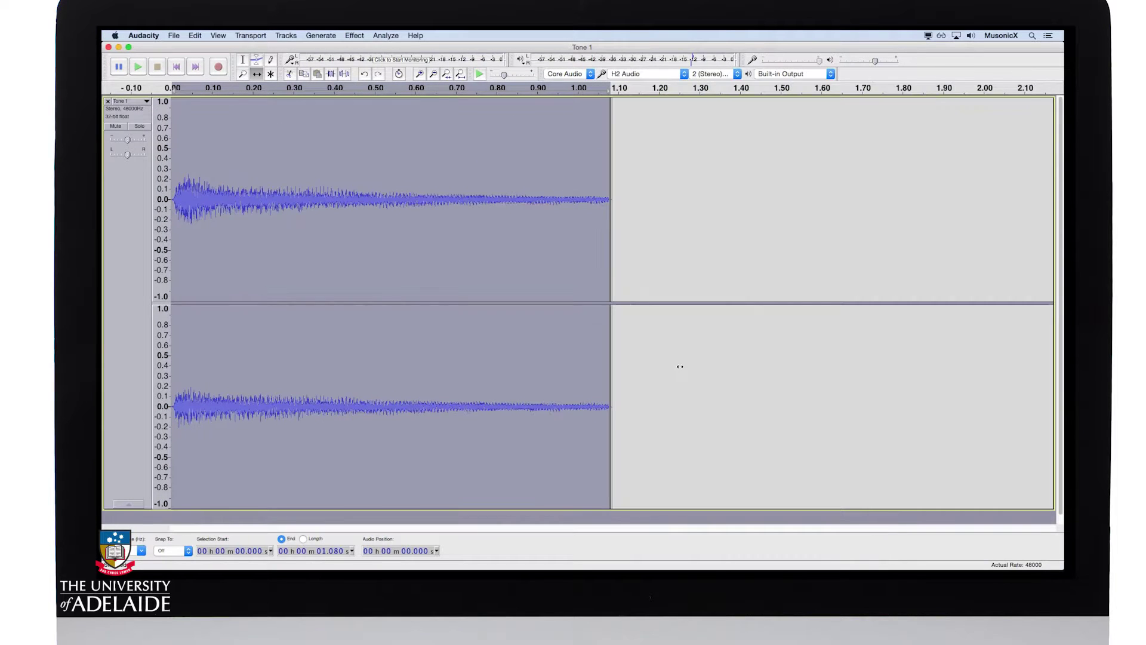
Play back the sliding-shifted Tone 1, now about 1.08 s long
key("space")
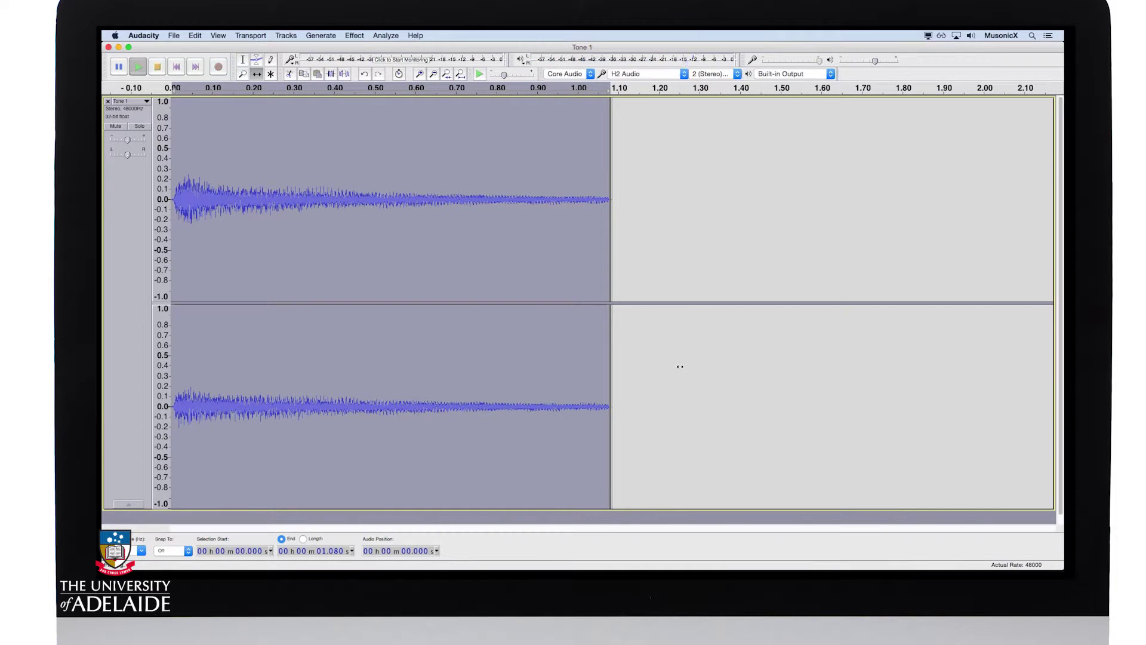